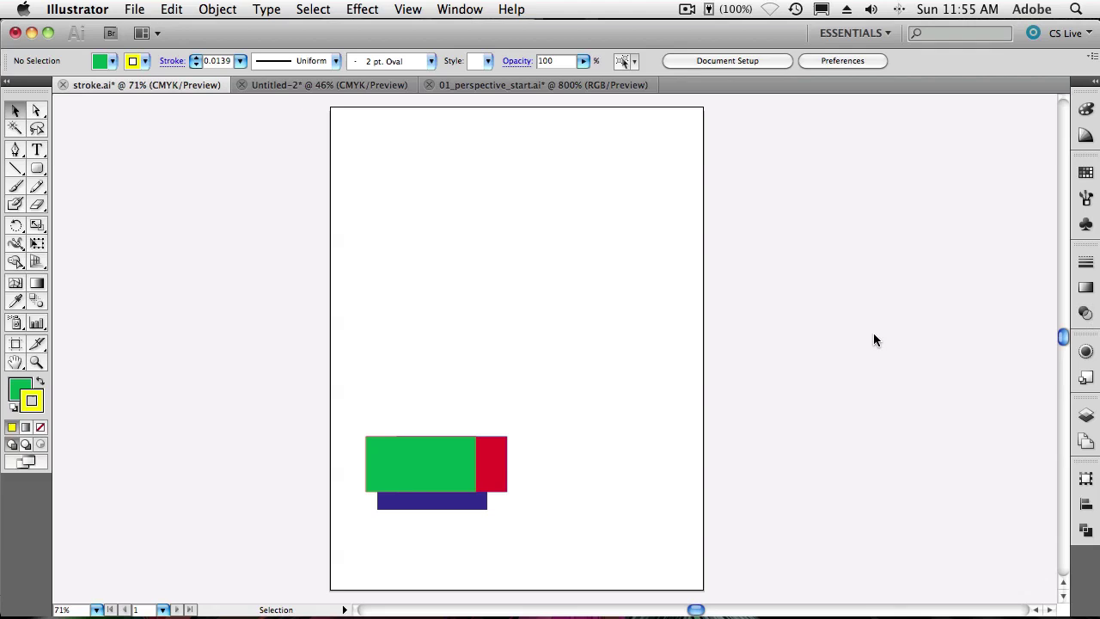
Show the Appearance panel, listing the yellow 0.0139 in stroke, green fill and opacity.
left_click(1085, 353)
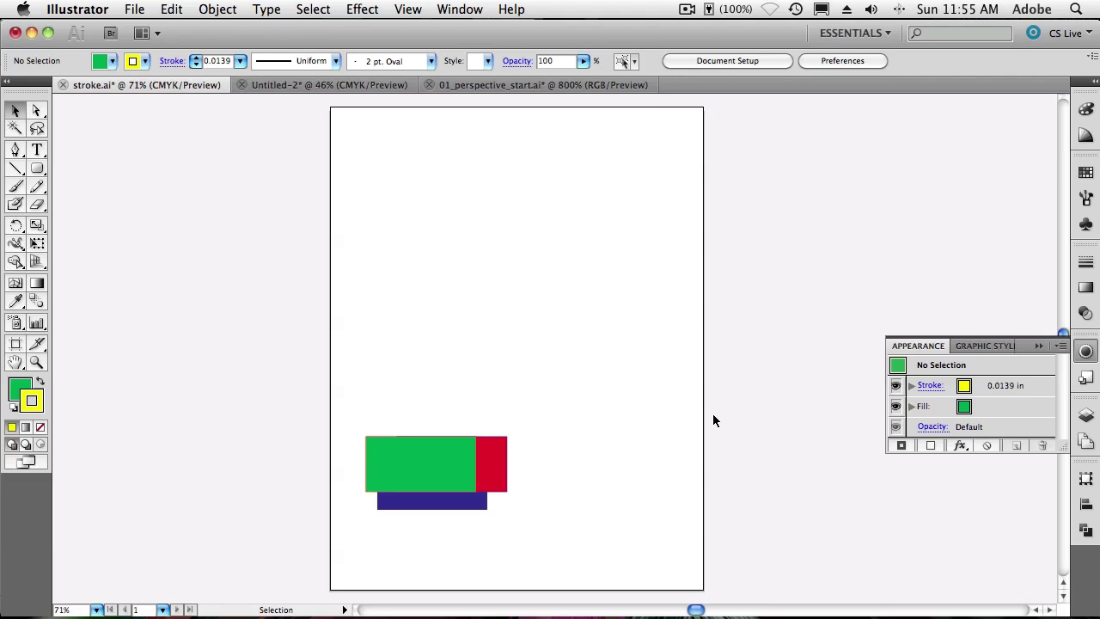
Glance at the Window menu, then sketch a wavy Pencil path above the coloured rectangles.
left_click(472, 12)
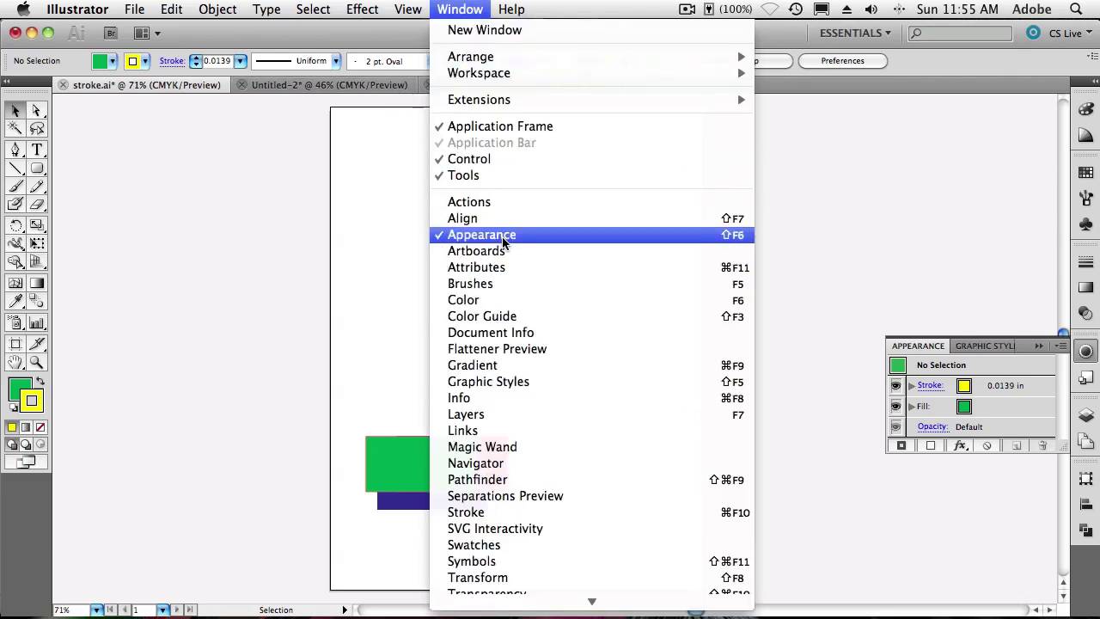
left_click(456, 7)
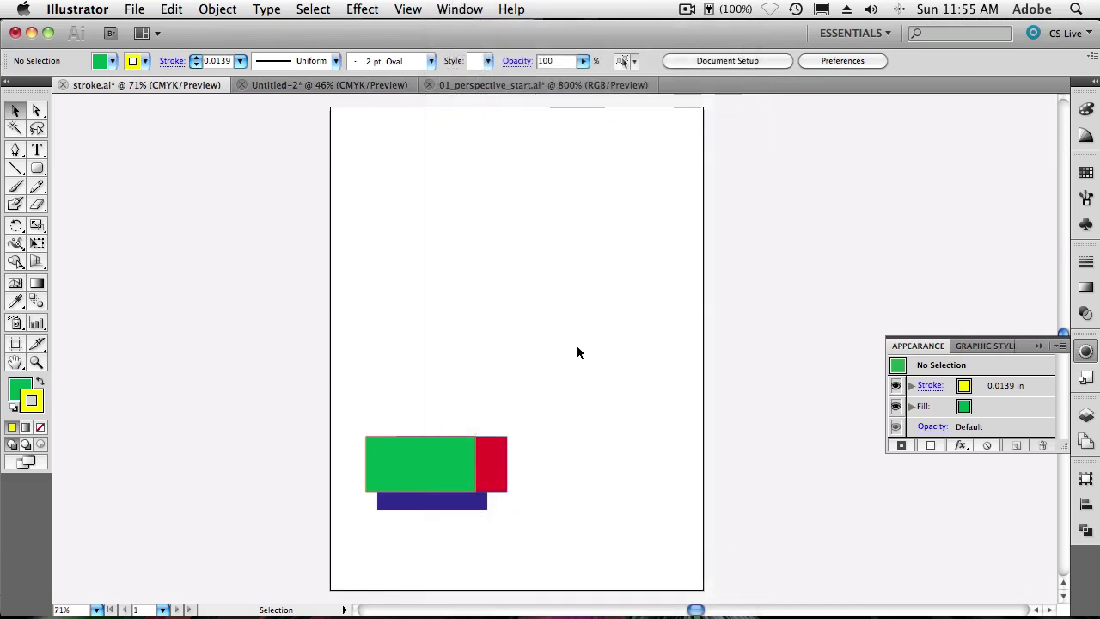
left_click(37, 186)
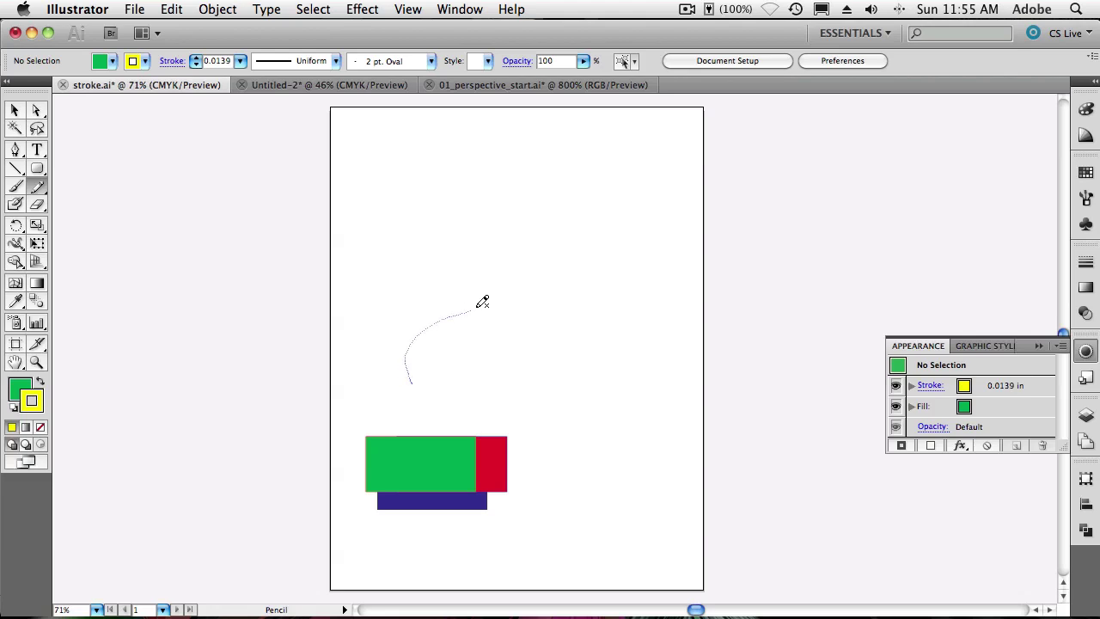
left_click_drag(417, 379, 561, 187)
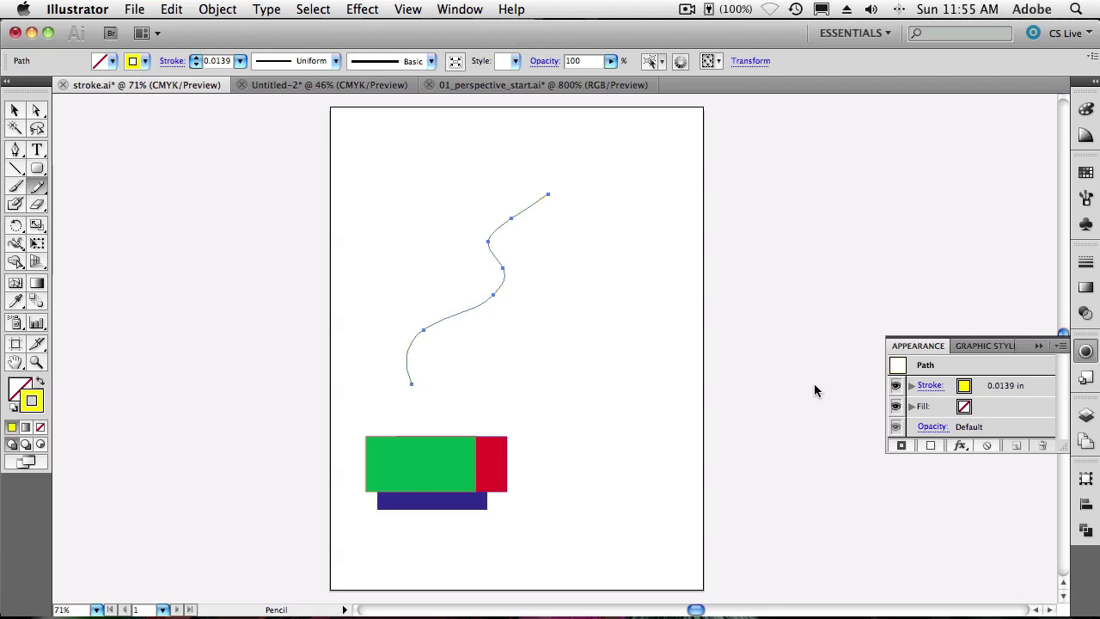
Set the wavy path's yellow stroke weight to 0.5 in and return to Appearance.
left_click(1086, 265)
left_click(1003, 278)
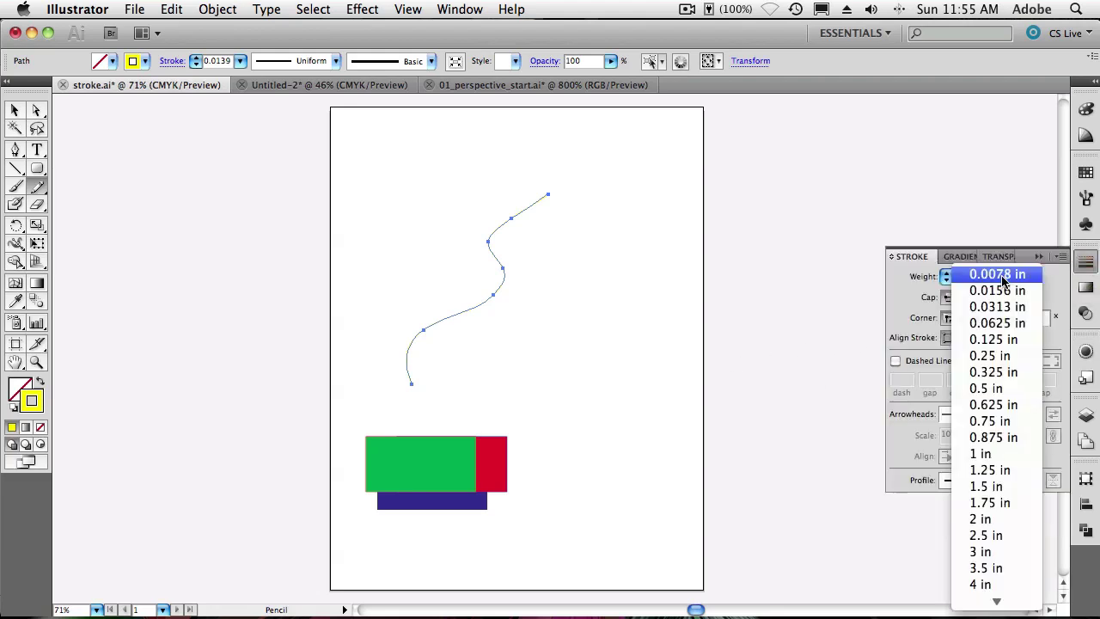
left_click(996, 392)
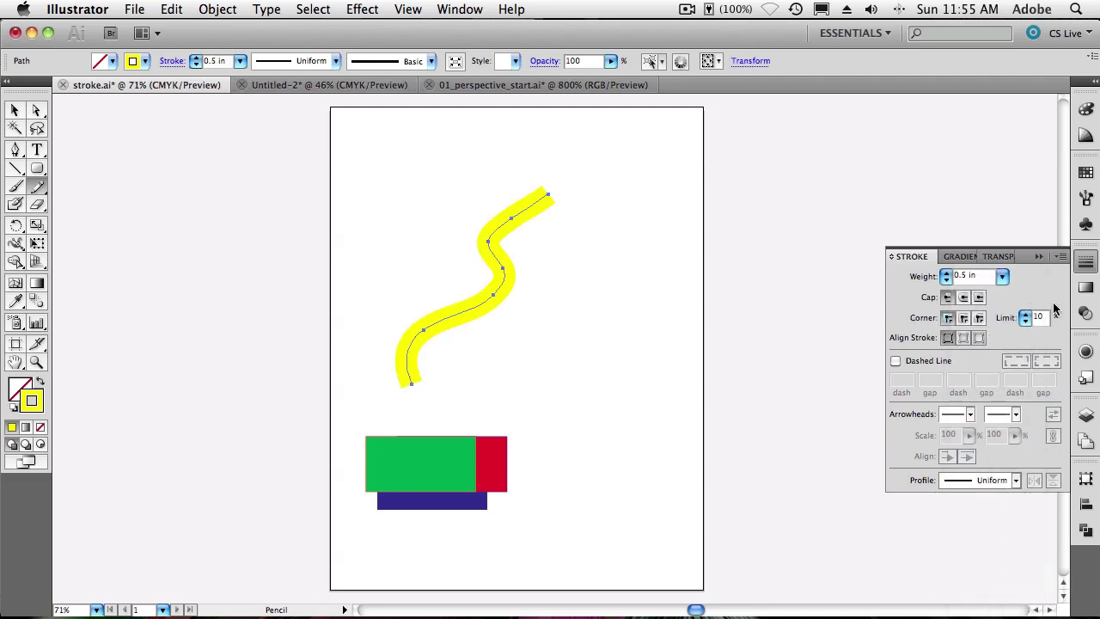
left_click(1085, 354)
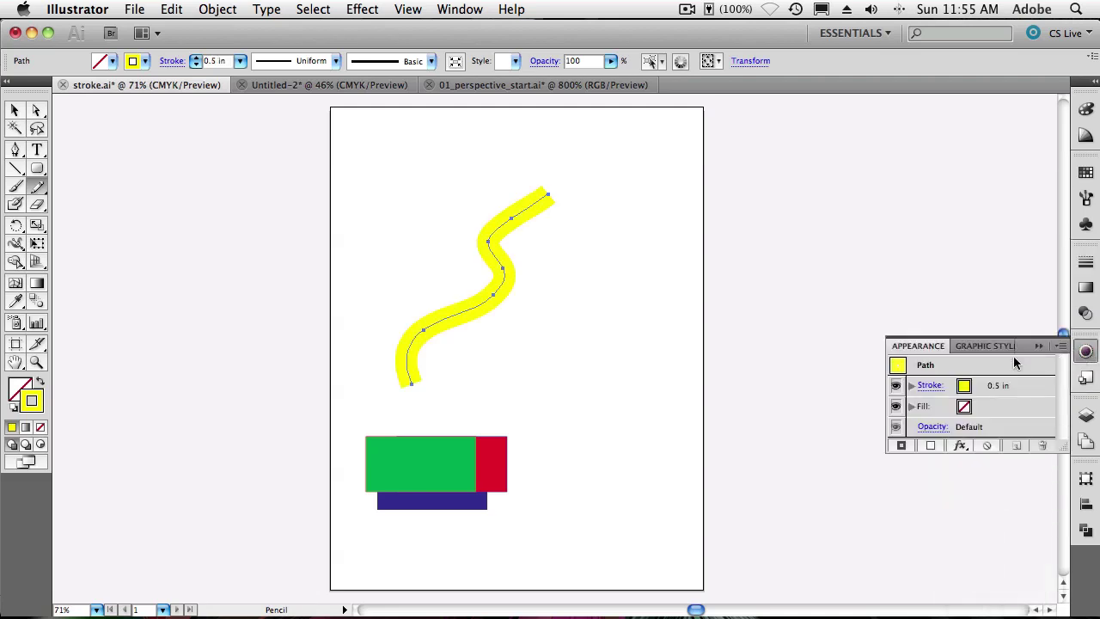
left_click(929, 387)
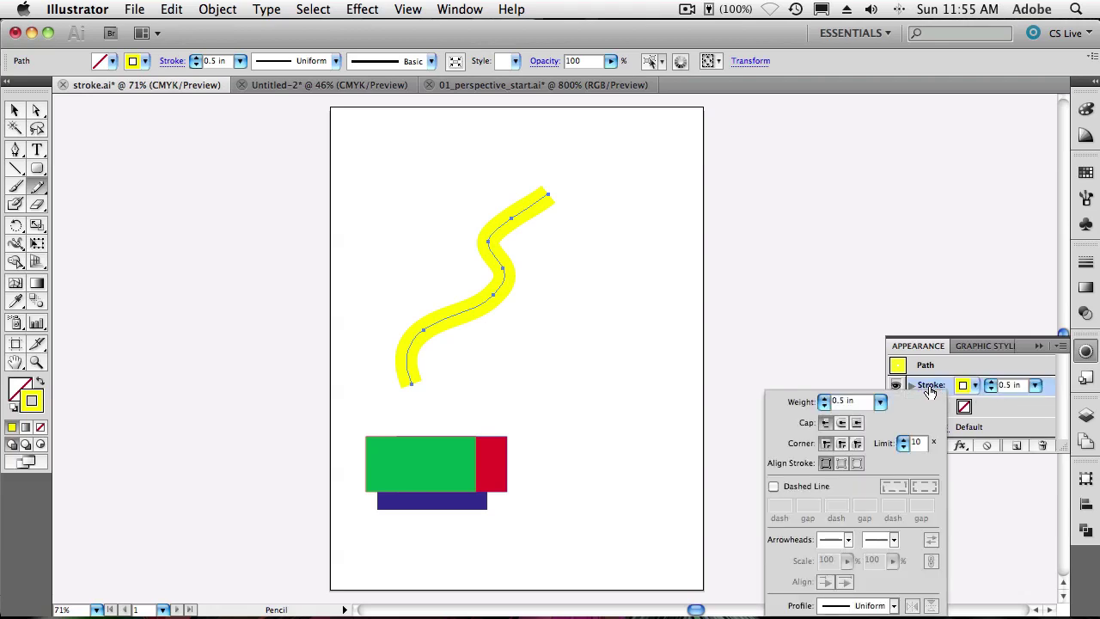
left_click(930, 390)
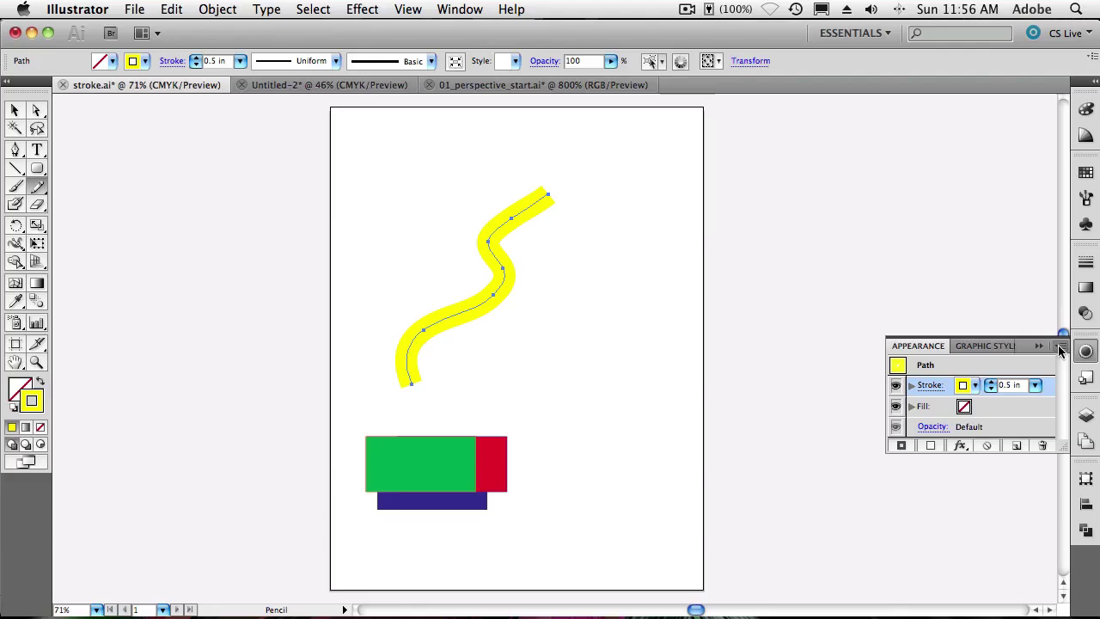
Add a new black stroke of 0.325 in on top of the yellow stroke.
left_click(1061, 348)
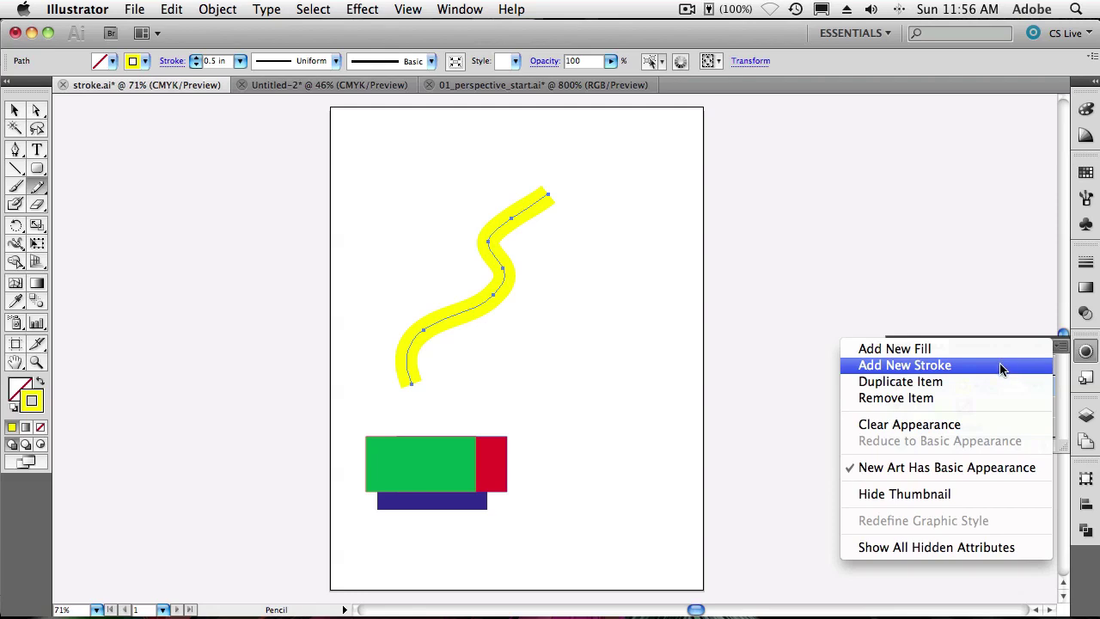
left_click(1000, 368)
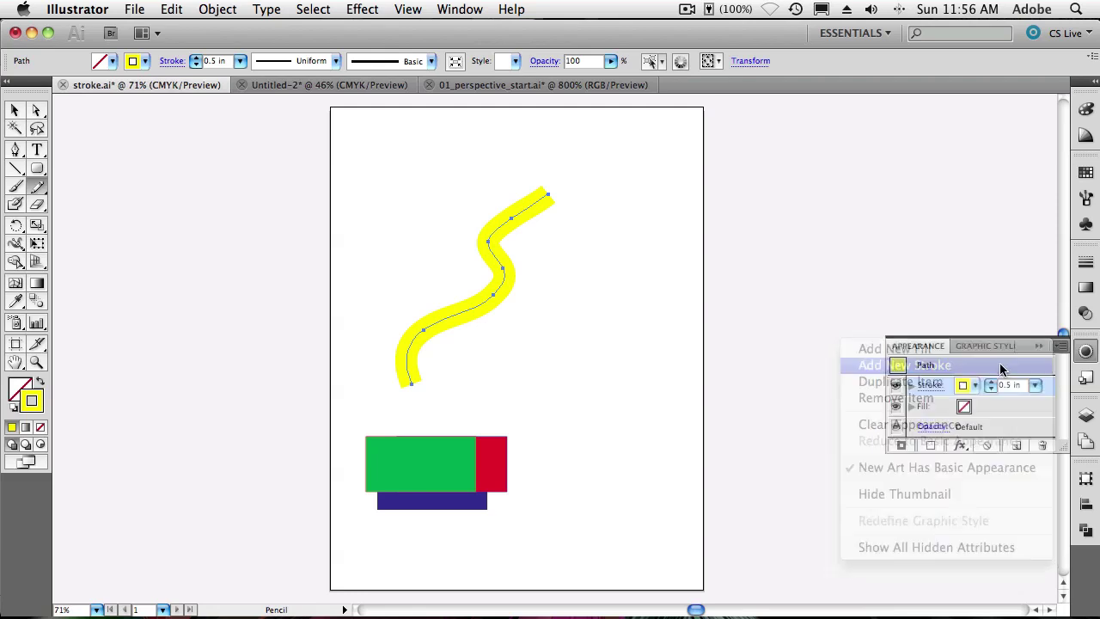
left_click(963, 388)
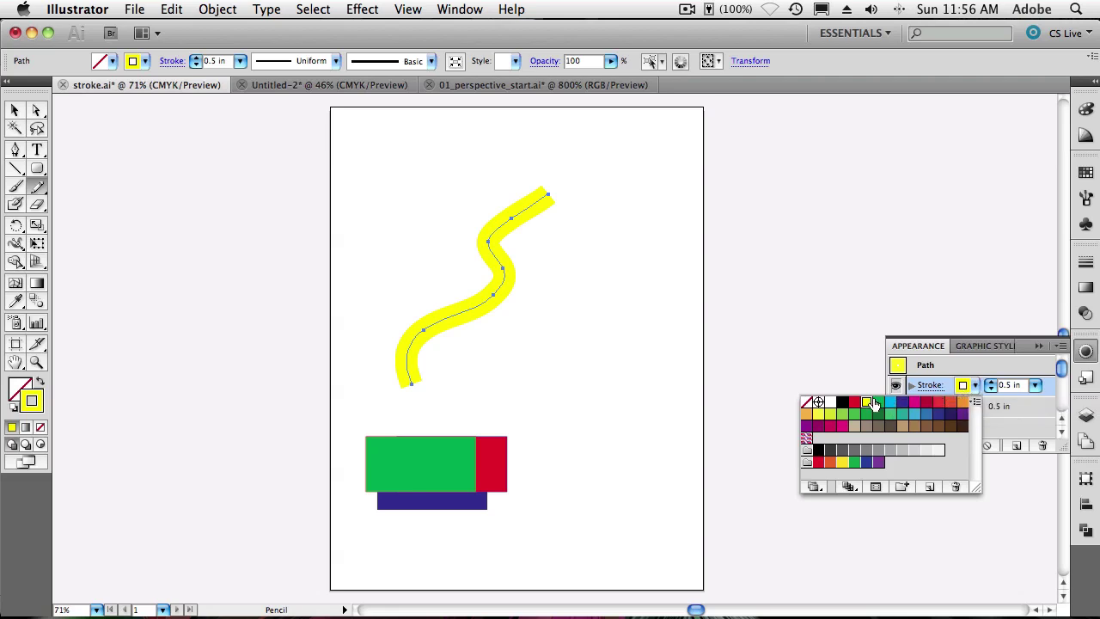
left_click(842, 403)
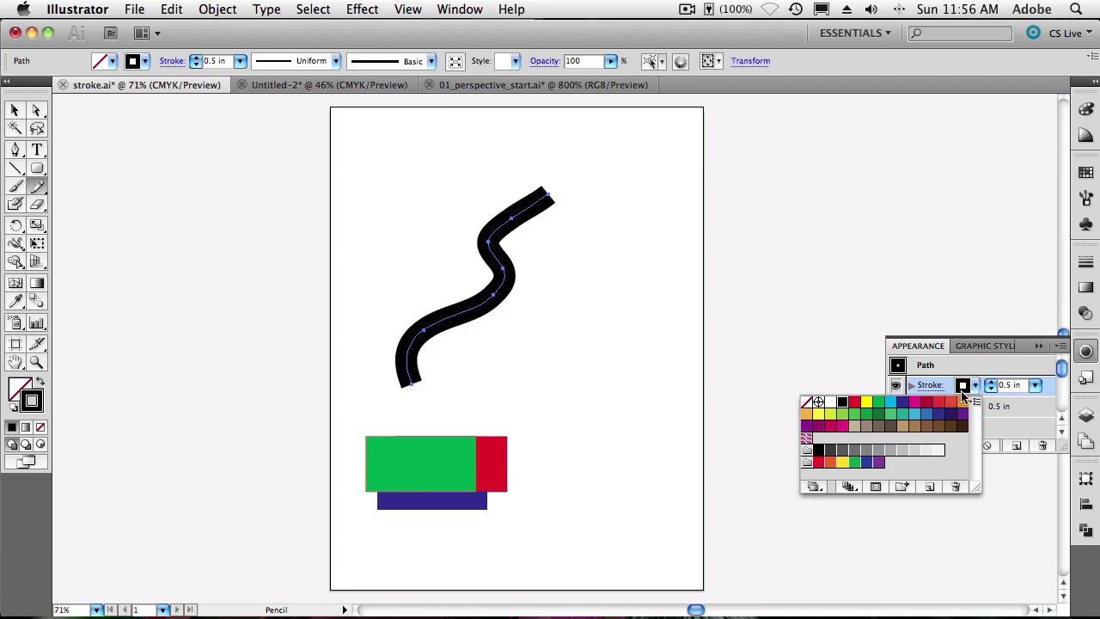
left_click(1023, 412)
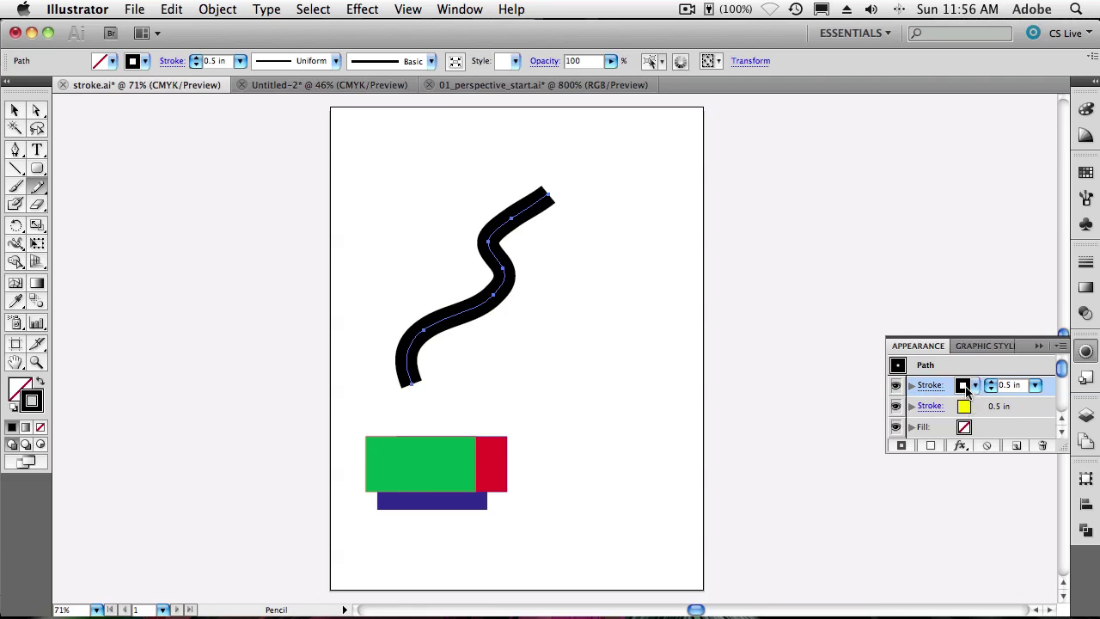
left_click(1036, 388)
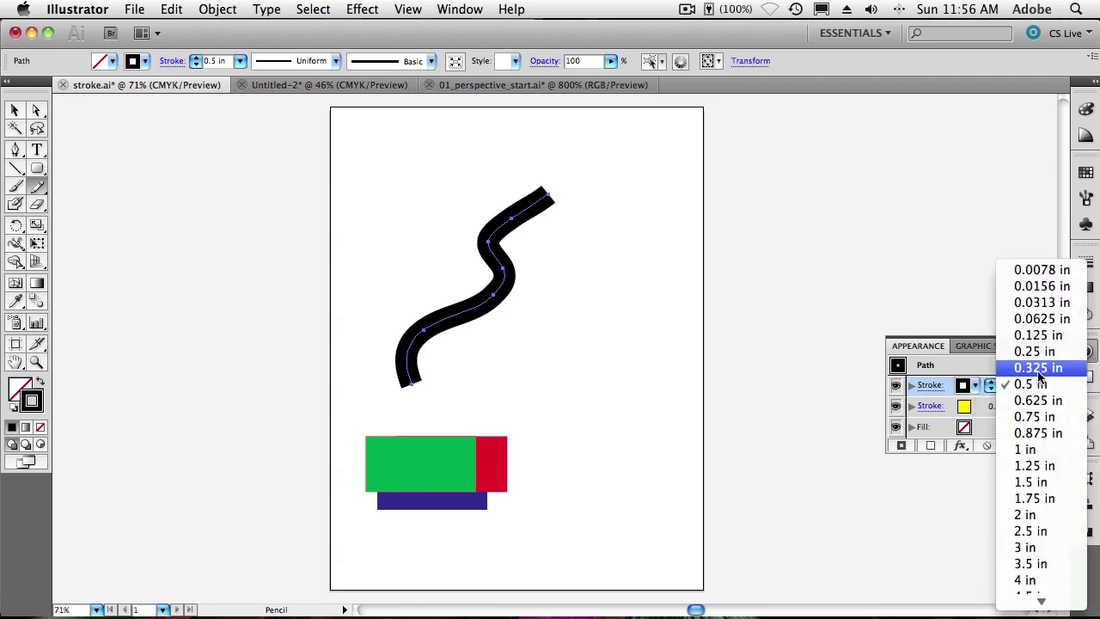
left_click(1039, 368)
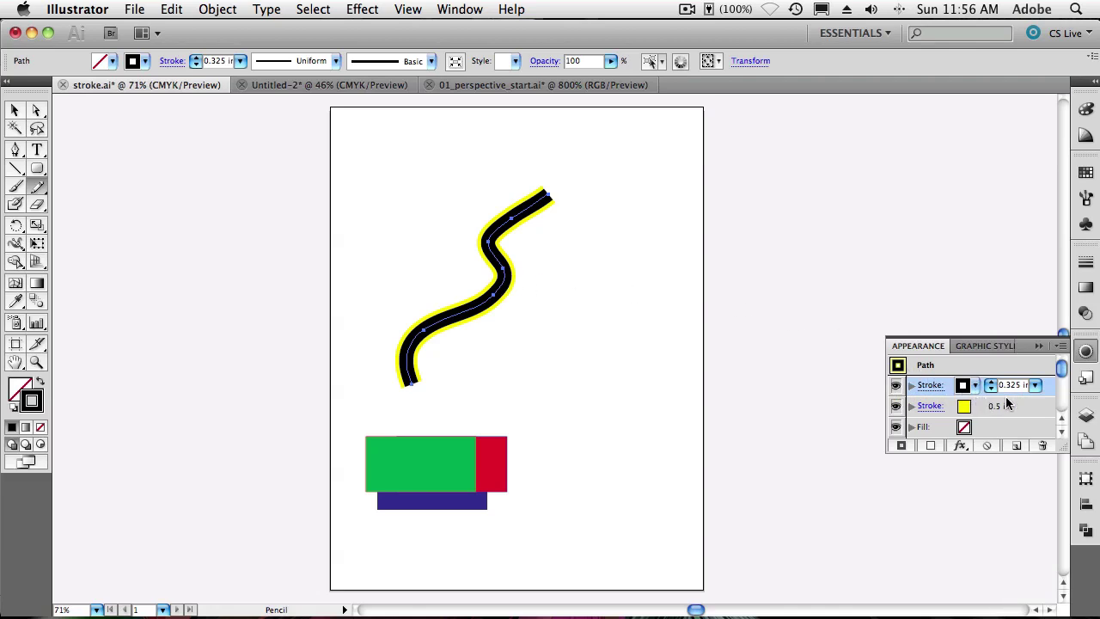
Add a new white stroke of 0.0625 in above the black stroke.
left_click(1063, 347)
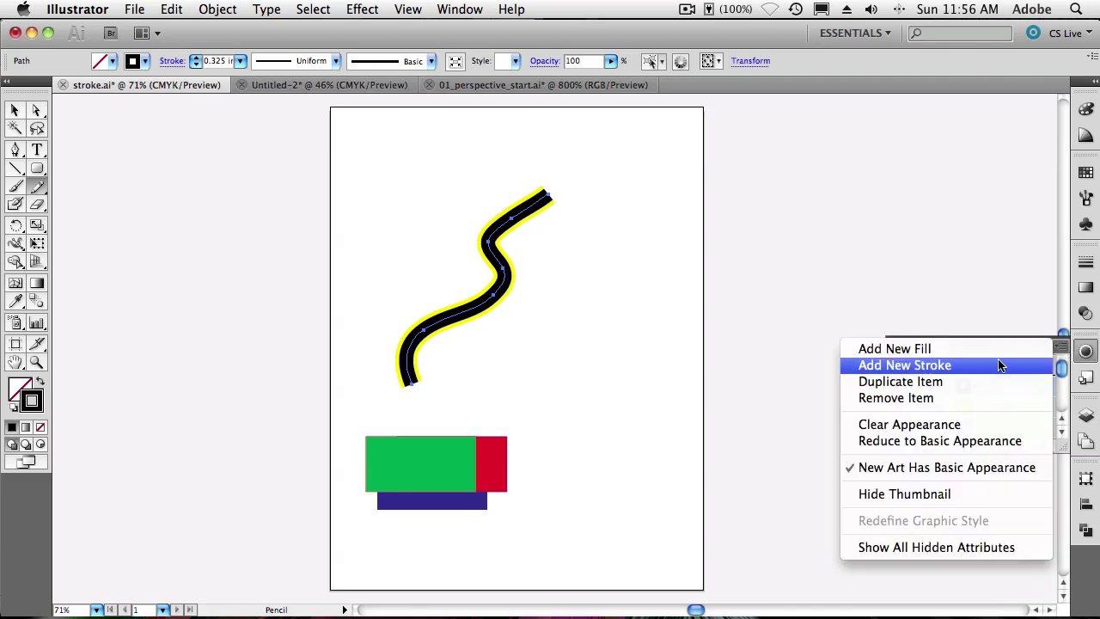
left_click(976, 365)
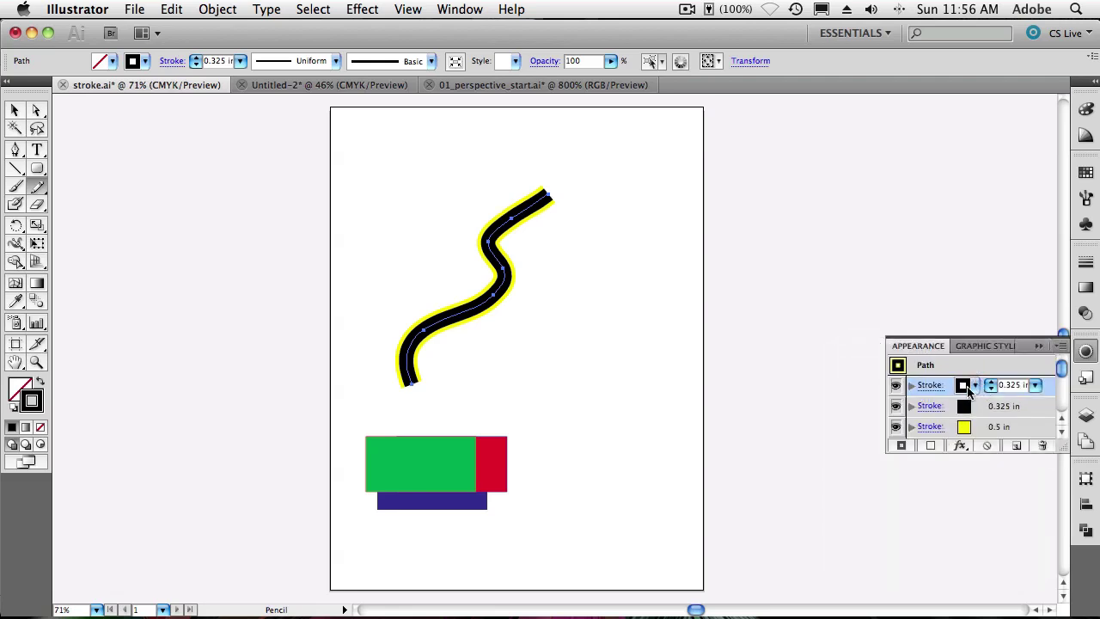
left_click(970, 388)
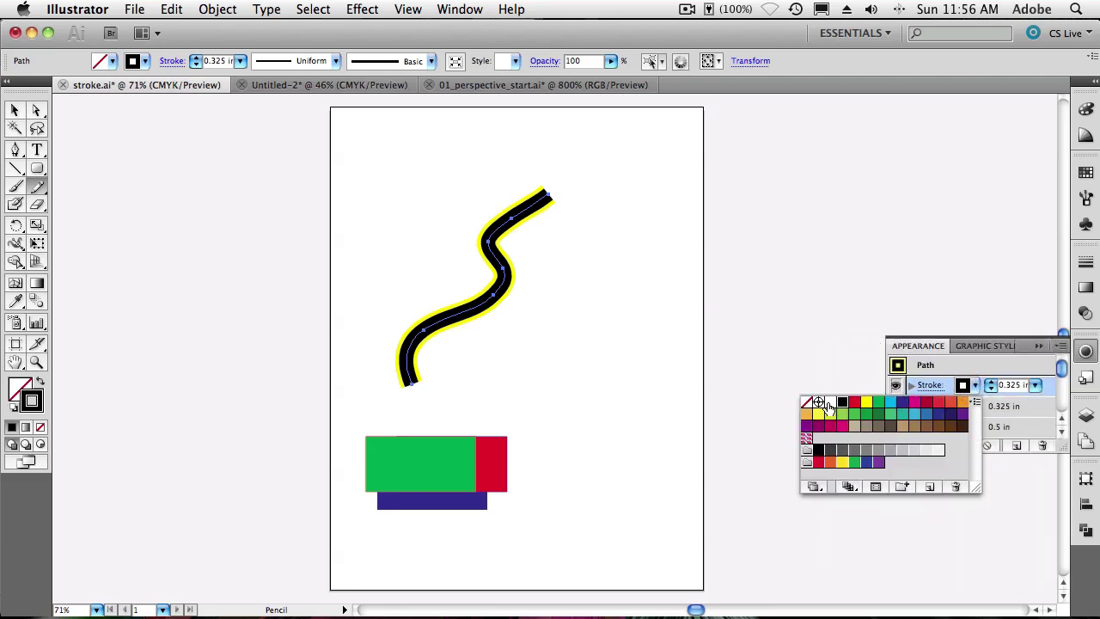
left_click(831, 401)
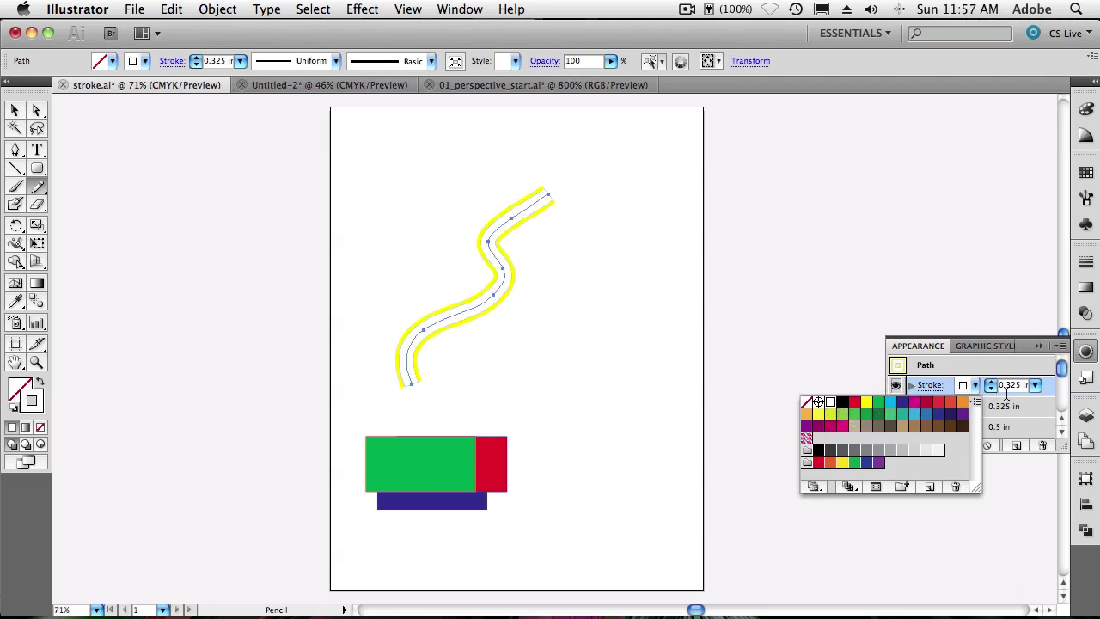
left_click(1036, 389)
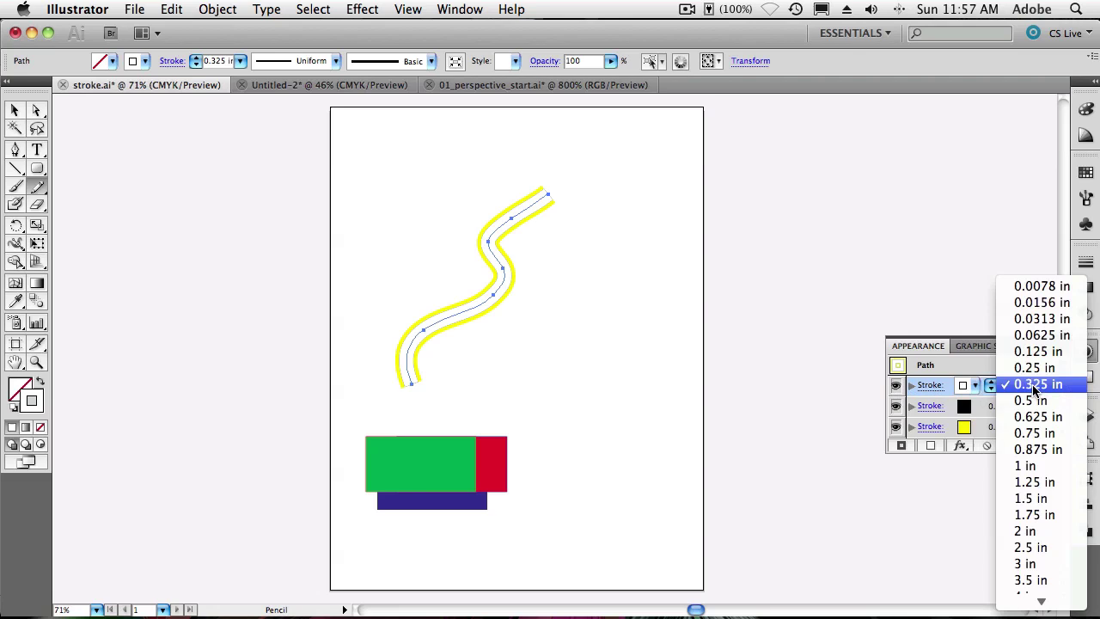
left_click(1039, 335)
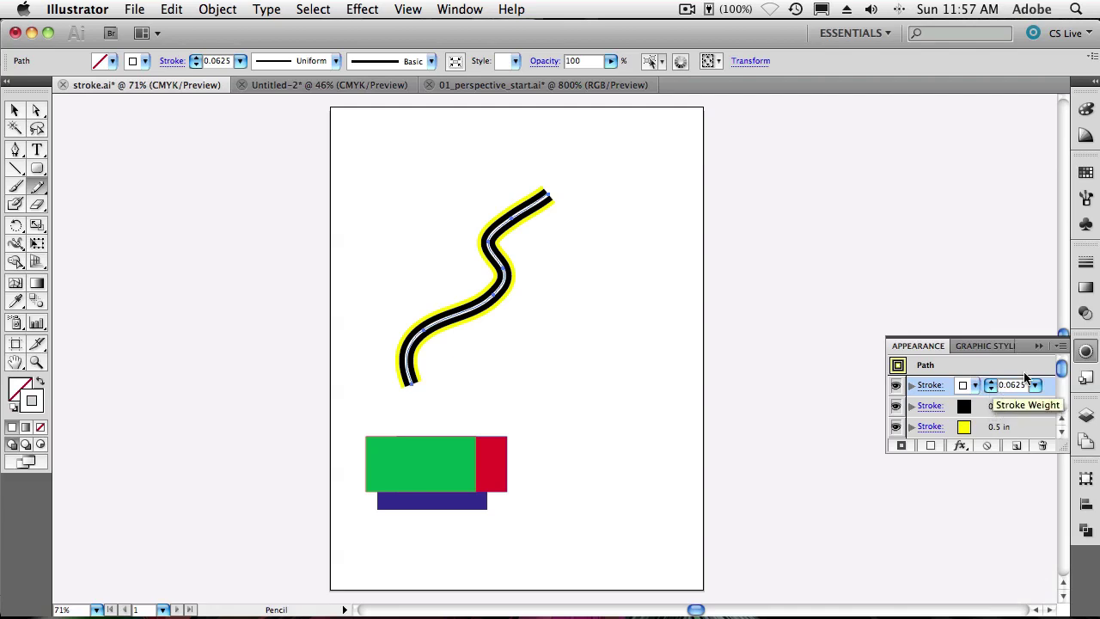
Enable Dashed Line on the white stroke with a 0.3 in dash length.
left_click(929, 385)
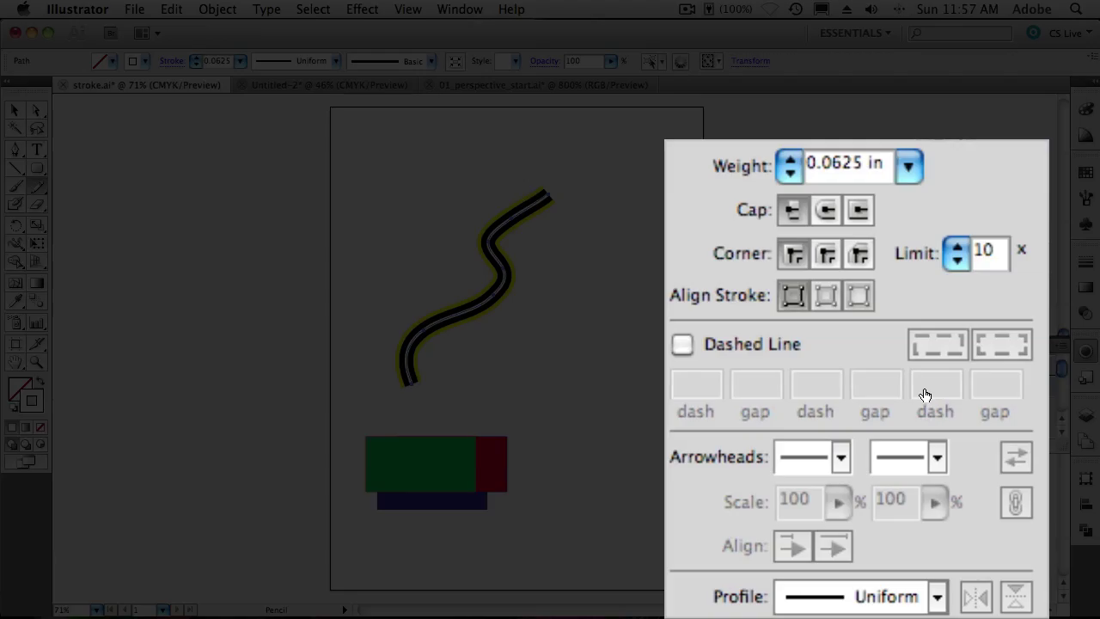
left_click(742, 344)
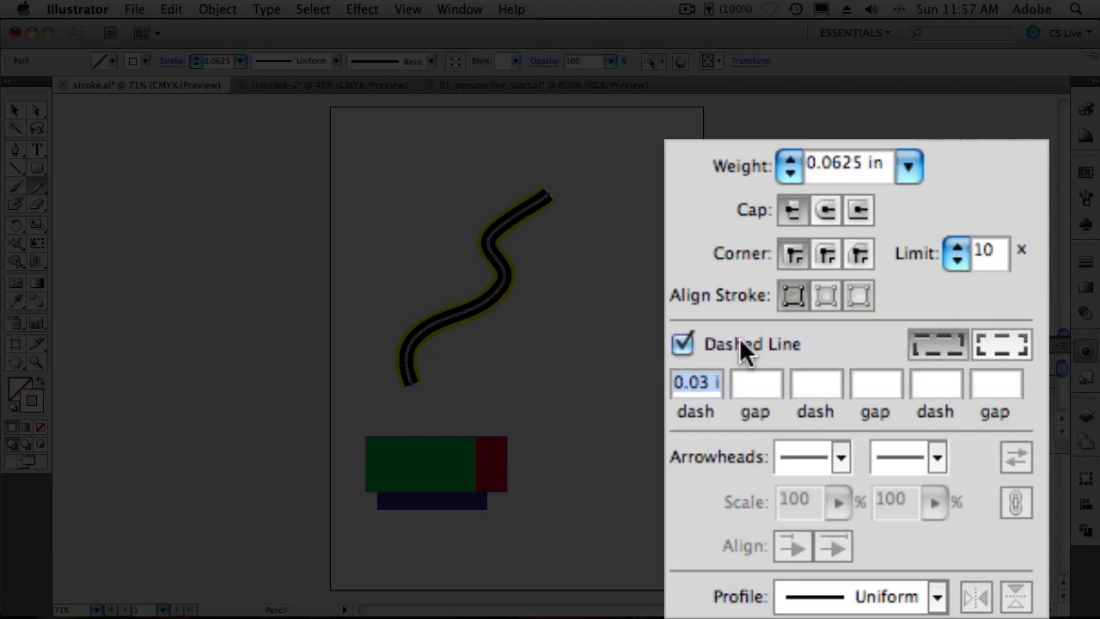
left_click(701, 384)
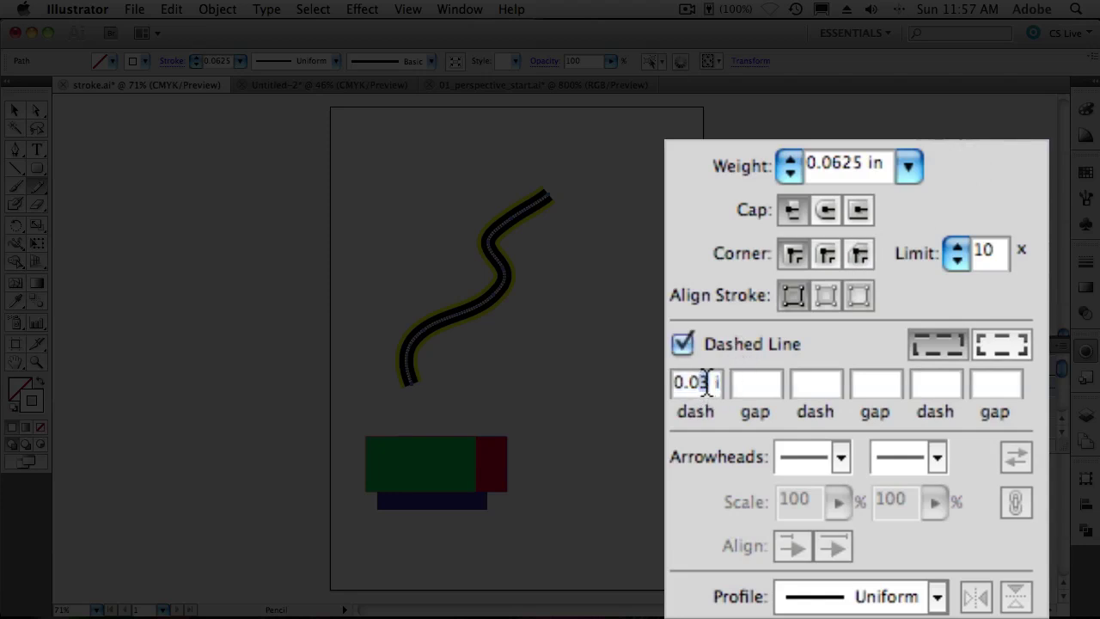
left_click_drag(700, 385, 693, 384)
type("06")
key("Return")
key("BackSpace")
key("Right")
key("BackSpace")
type("3")
key("Tab")
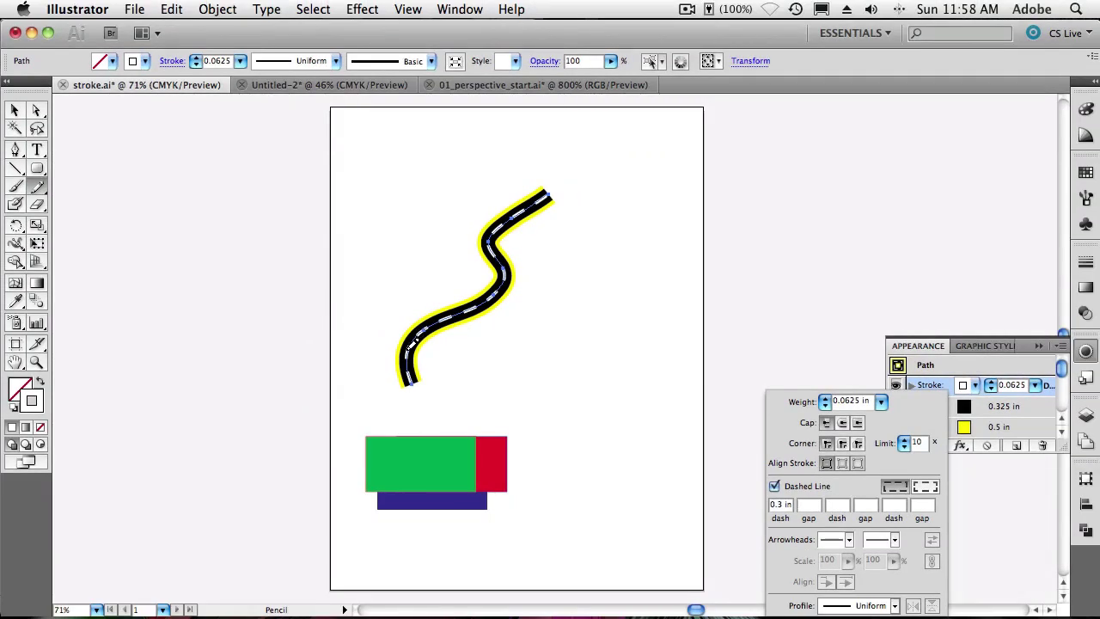
Redraw the road with two Pencil strokes: an upper S-curve and a lower down-right sweep.
left_click(427, 340)
left_click_drag(420, 334, 467, 161)
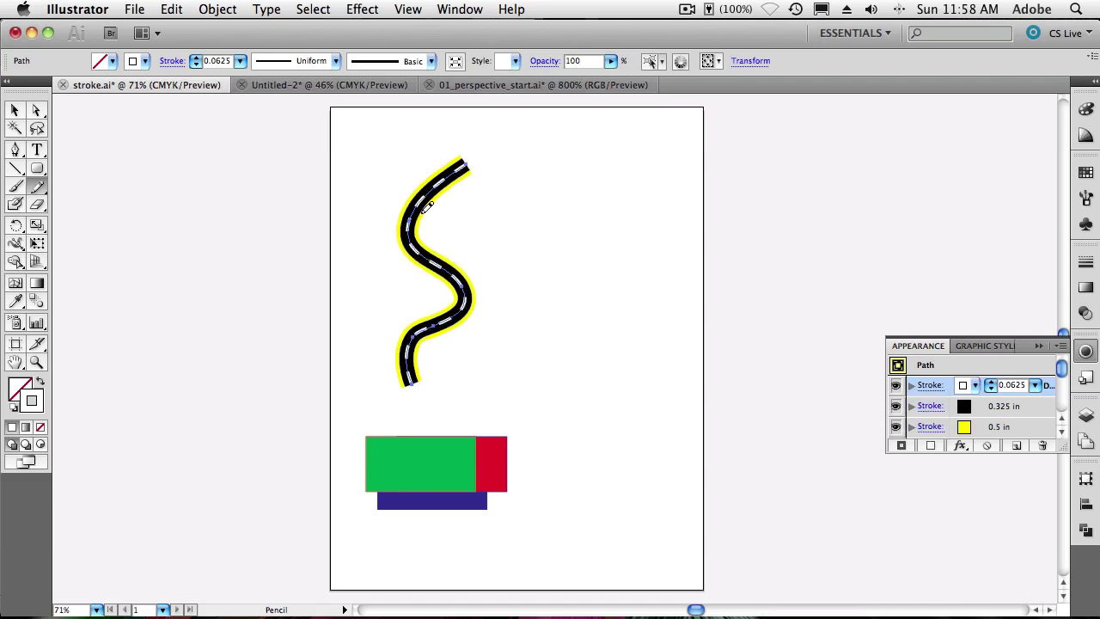
left_click_drag(454, 293, 482, 387)
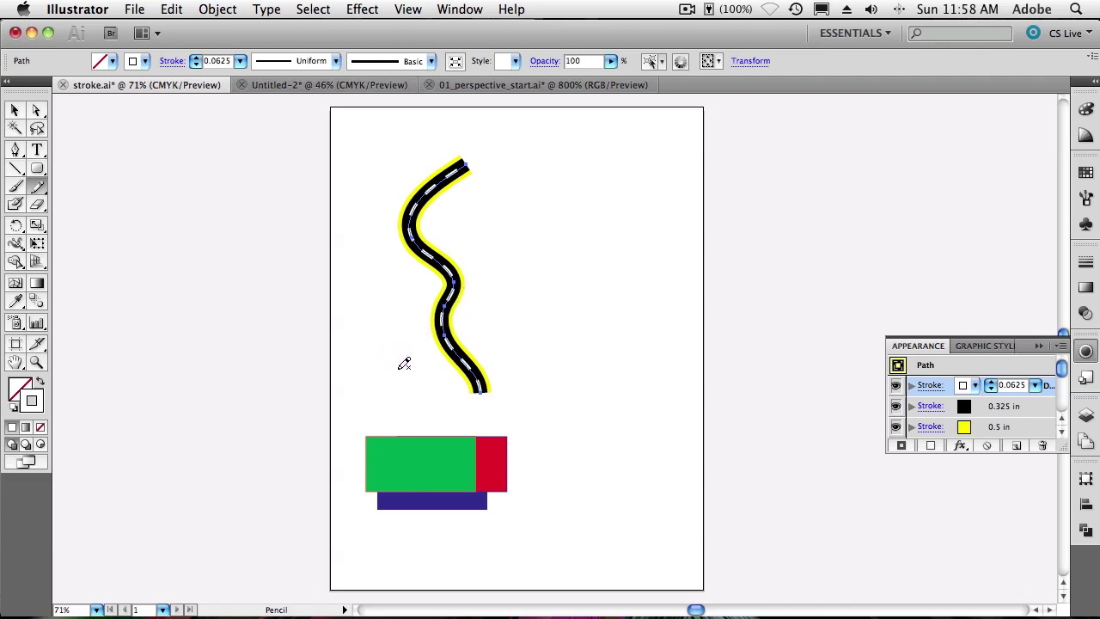
Deselect the road and shift the green rectangle to reveal the shapes beneath.
key("v")
left_click(409, 420)
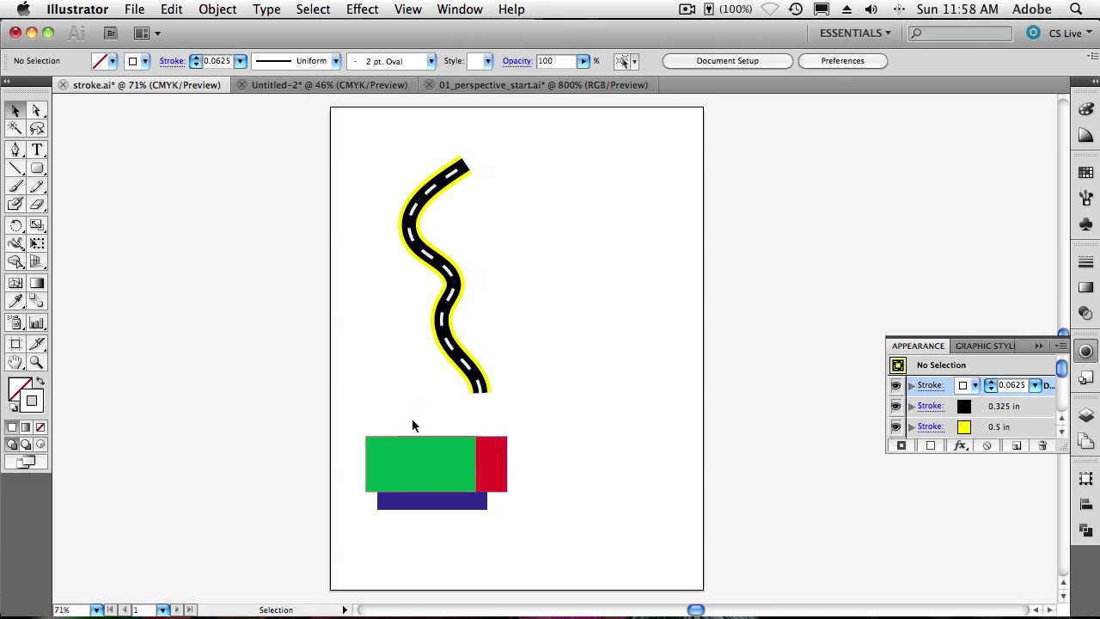
left_click_drag(471, 485, 459, 463)
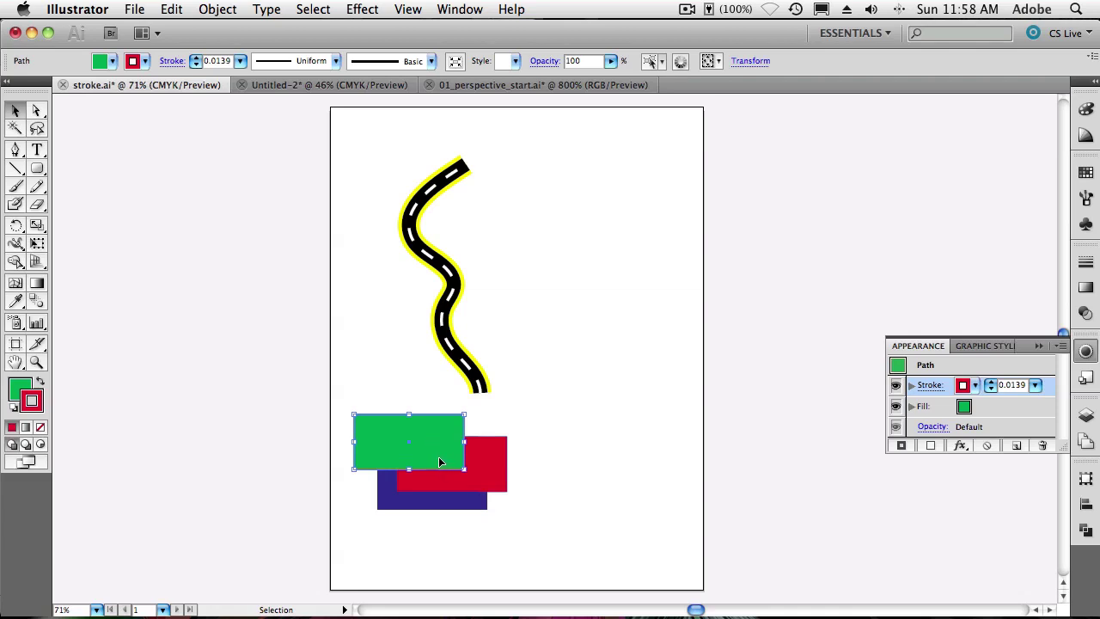
mouse_move(440, 463)
left_mouse_down()
mouse_move(468, 468)
mouse_move(491, 524)
left_mouse_up()
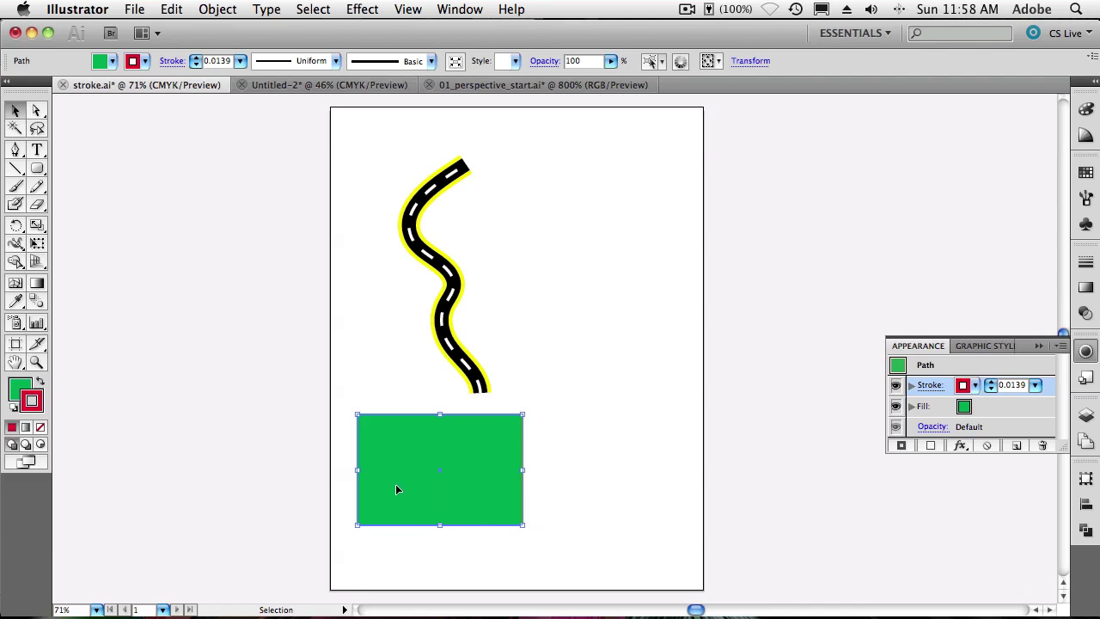
mouse_move(400, 483)
left_mouse_down()
mouse_move(488, 462)
mouse_move(435, 493)
left_mouse_up()
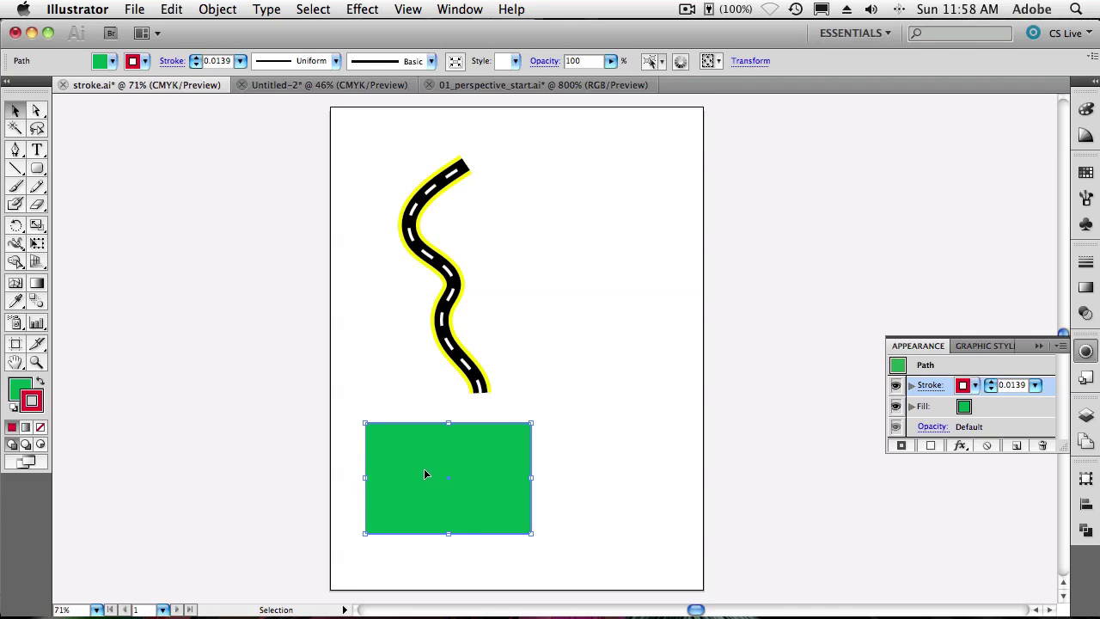
Direct-select the hidden red rectangle and stretch its corner past the green rectangle's right edge.
key("a")
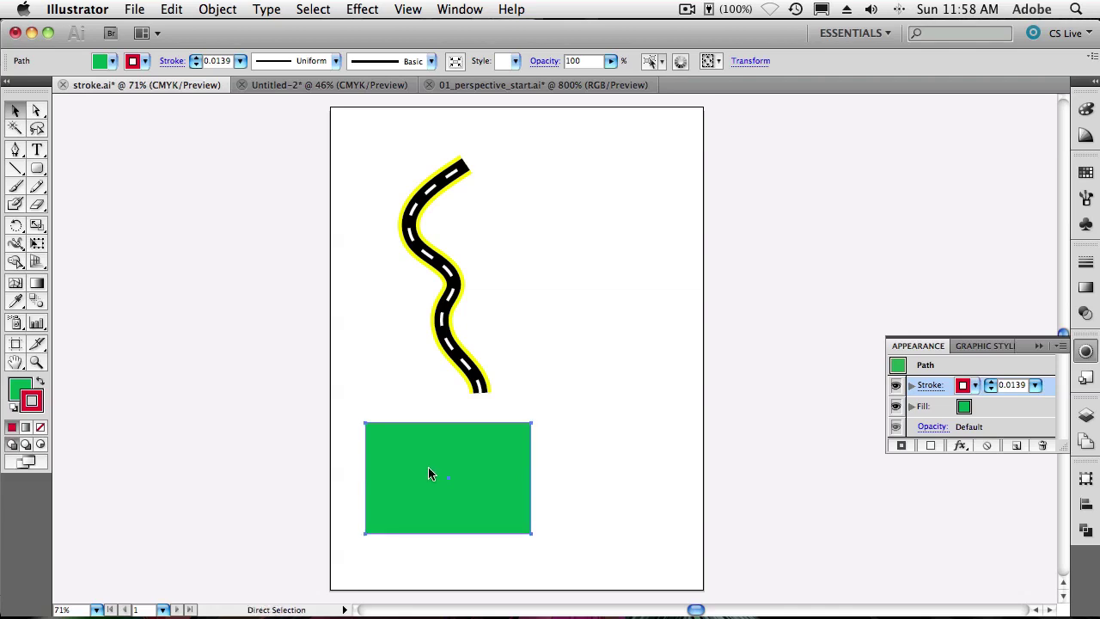
key("v")
key("a")
key("v")
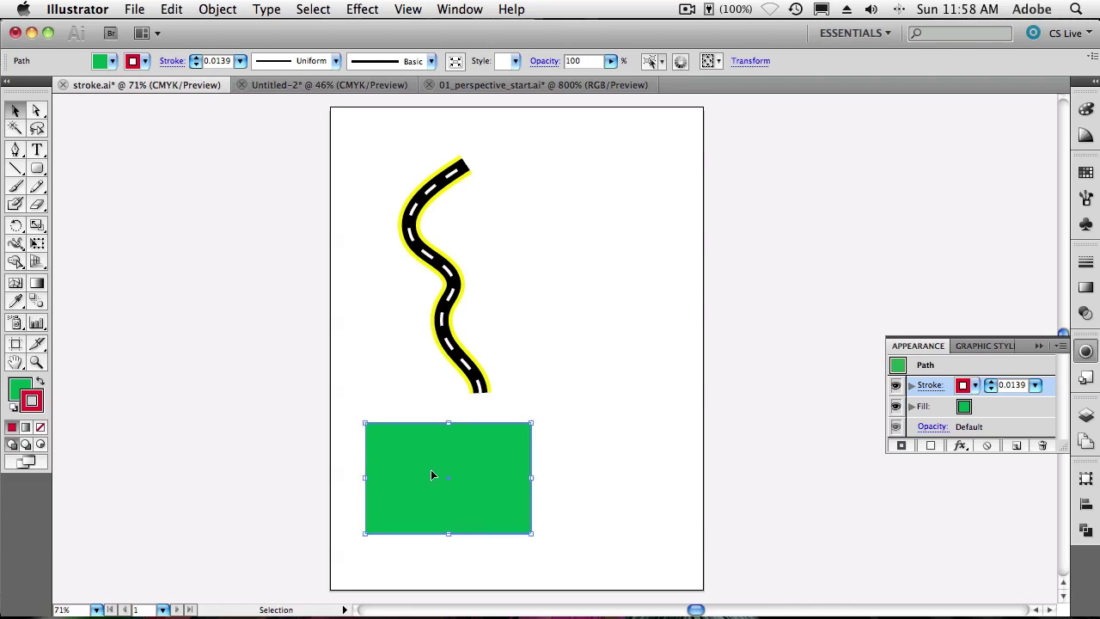
key("a")
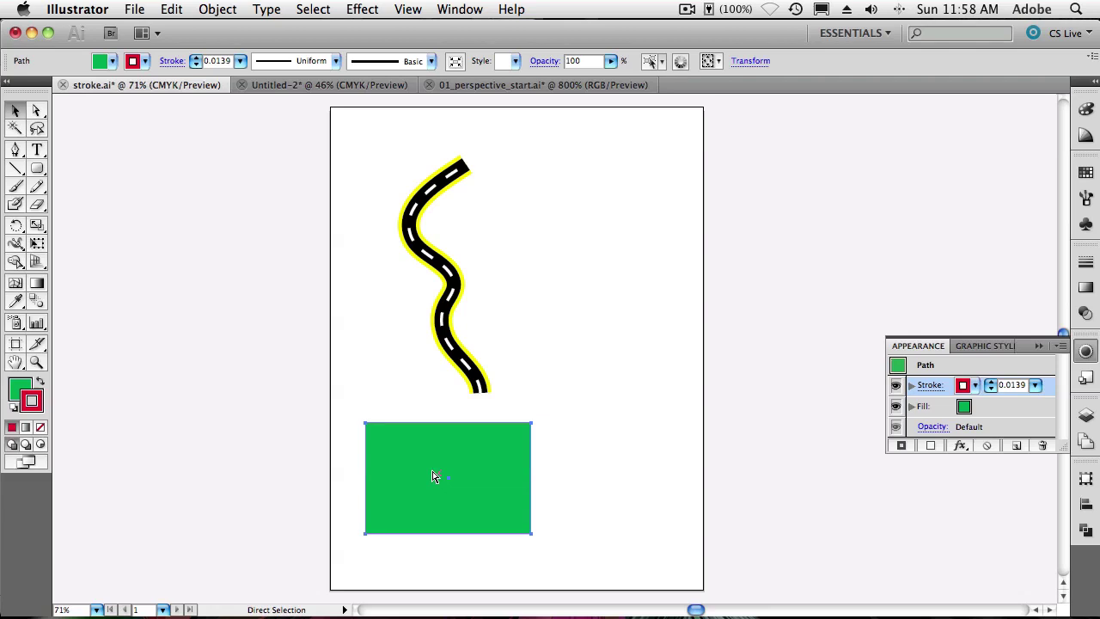
left_click(432, 478)
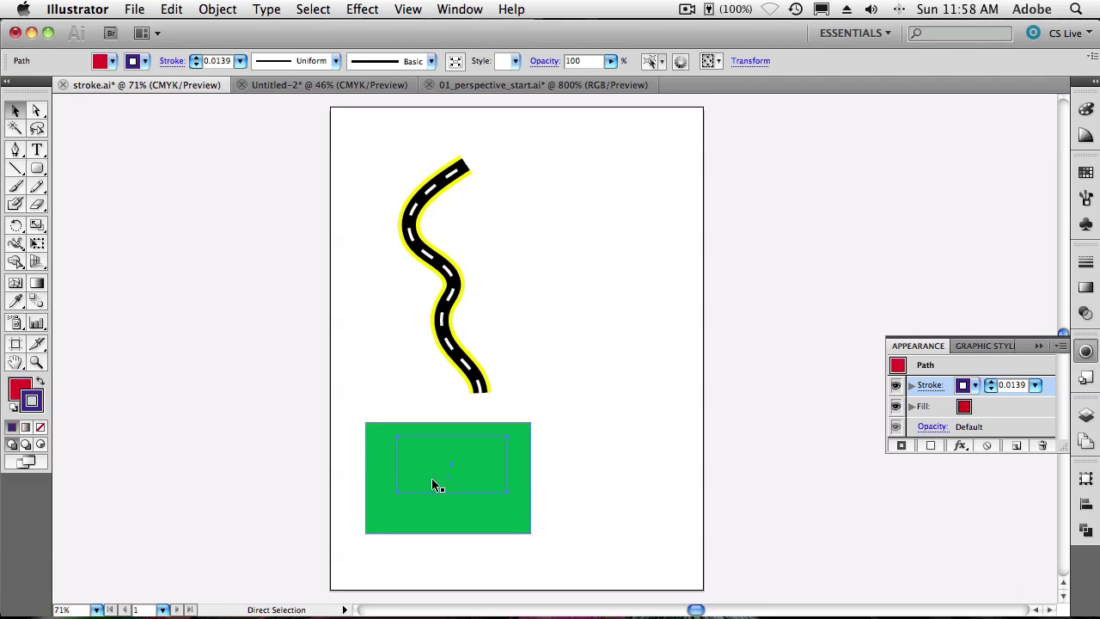
left_click_drag(431, 478, 426, 483)
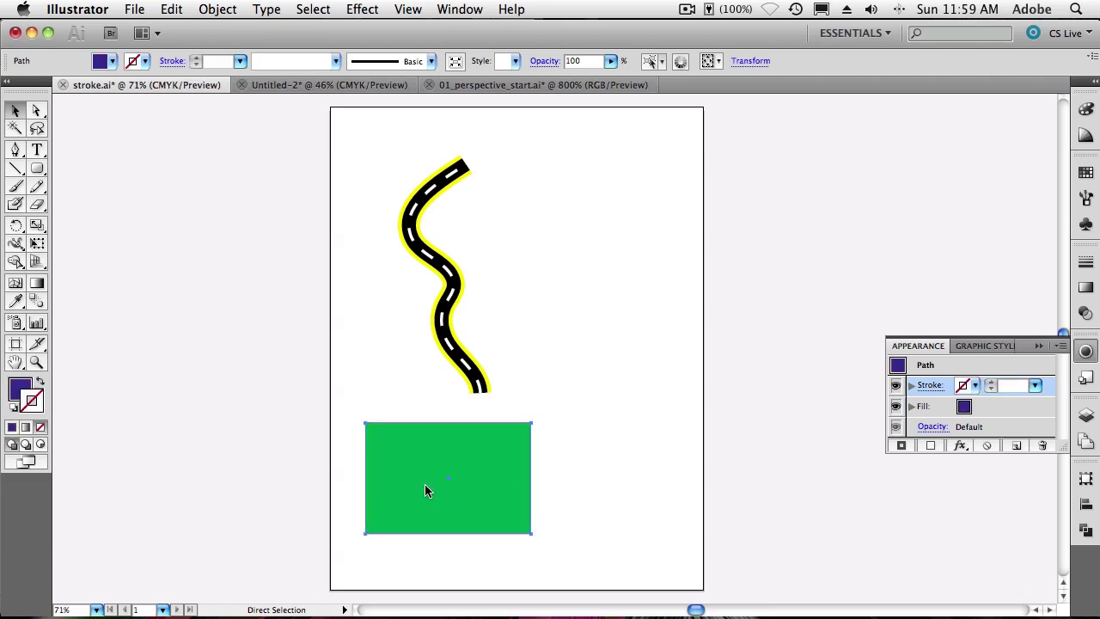
left_click(431, 487)
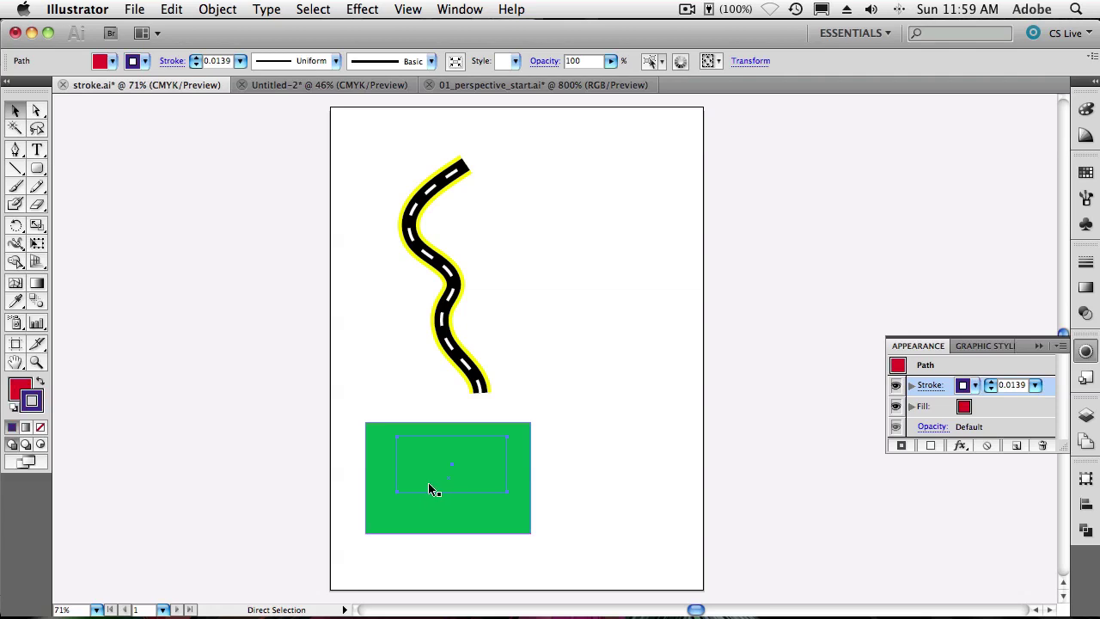
left_click(429, 483)
key("v")
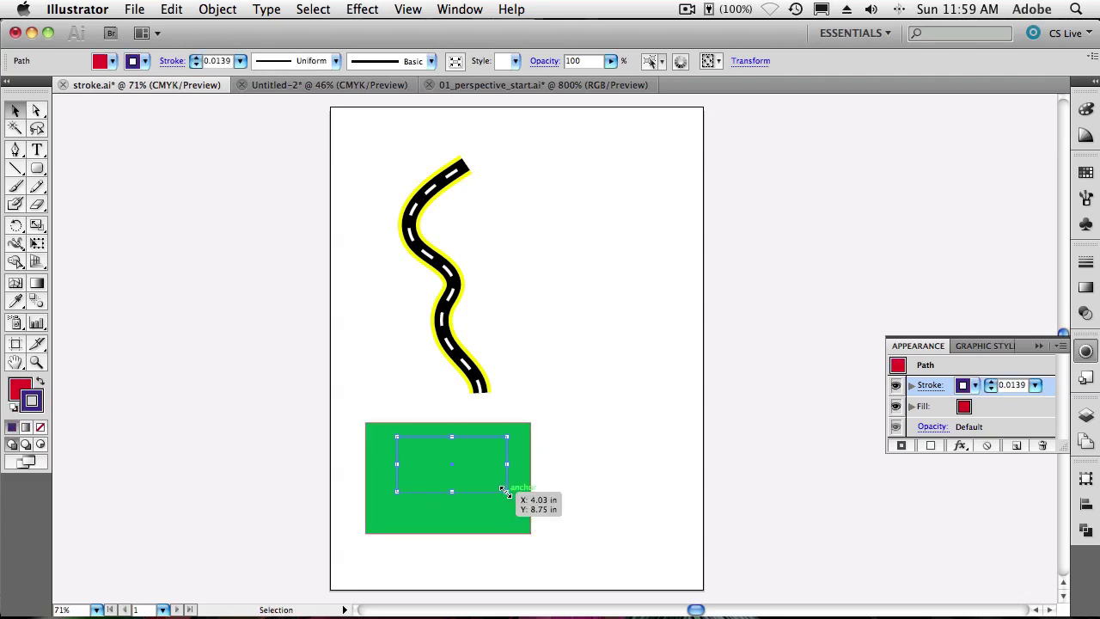
left_click_drag(507, 490, 543, 522)
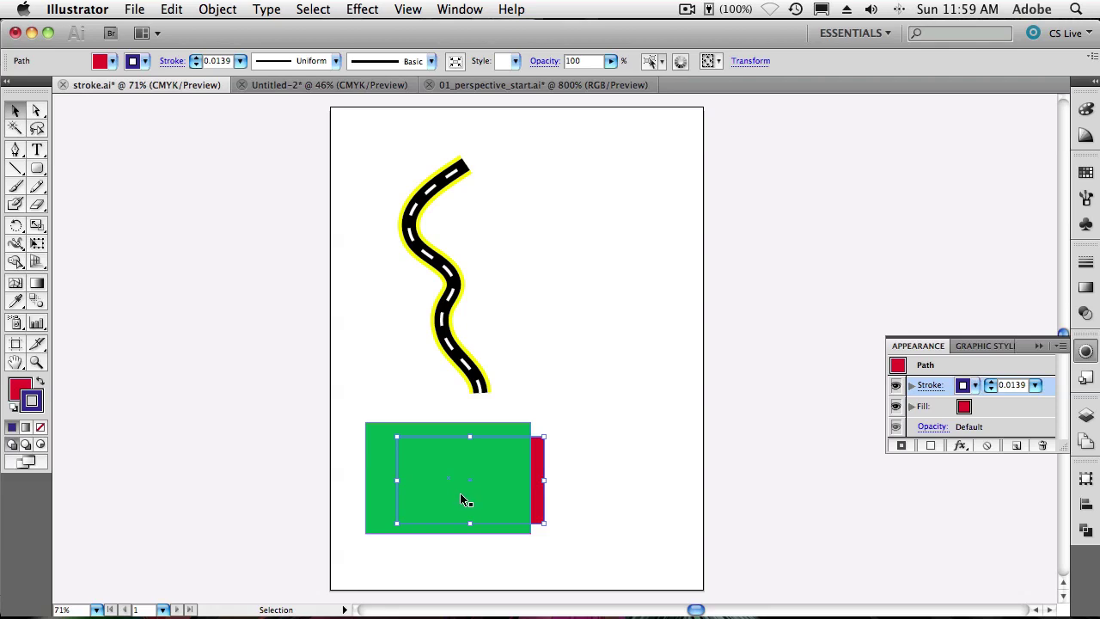
Bring the Untitled-2 document, with its several artboards and Tony's title, to the front.
left_click(320, 86)
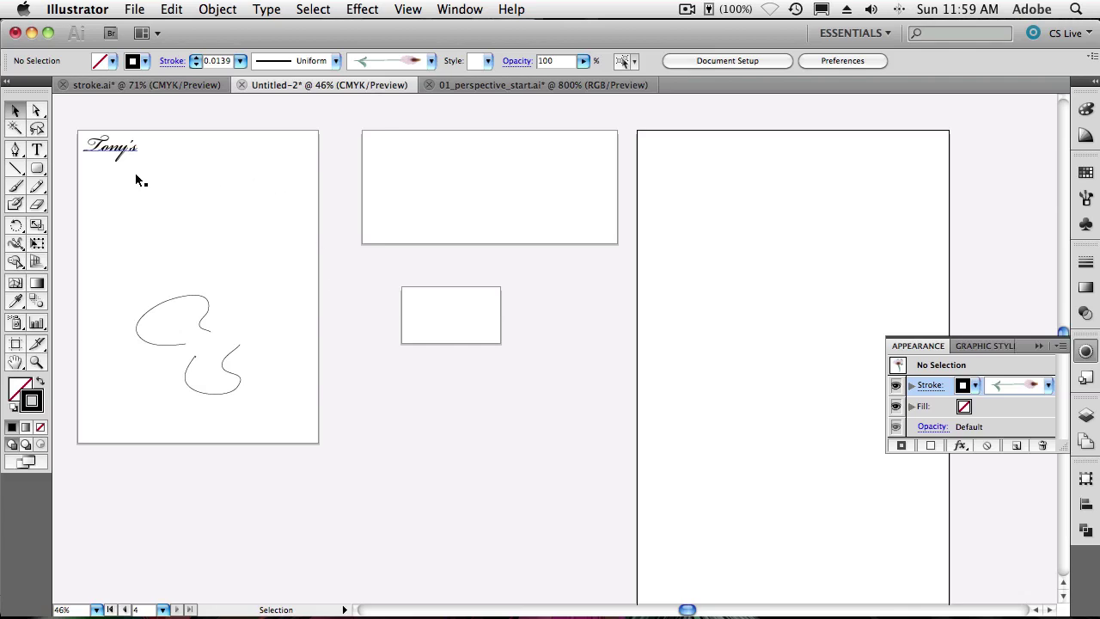
left_click(109, 151)
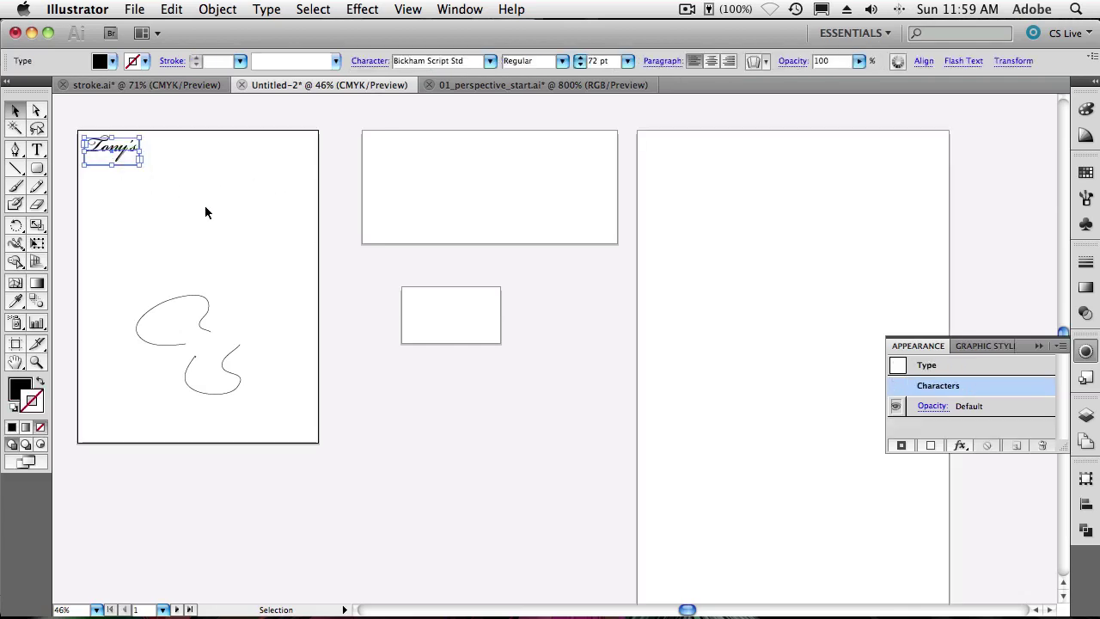
left_click(171, 9)
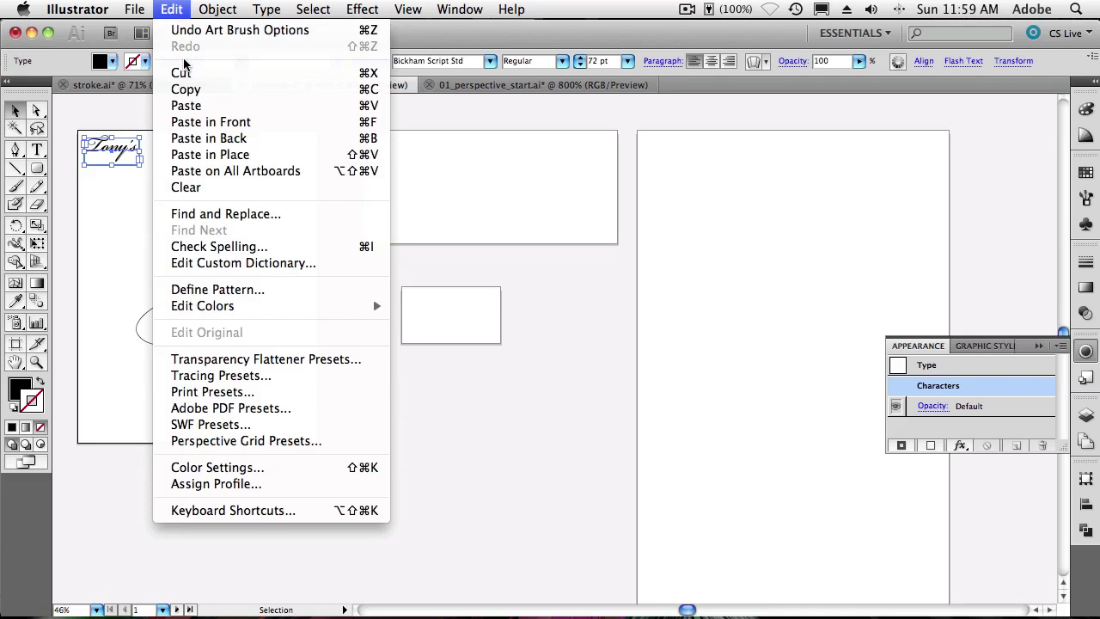
left_click(190, 105)
left_click(383, 178)
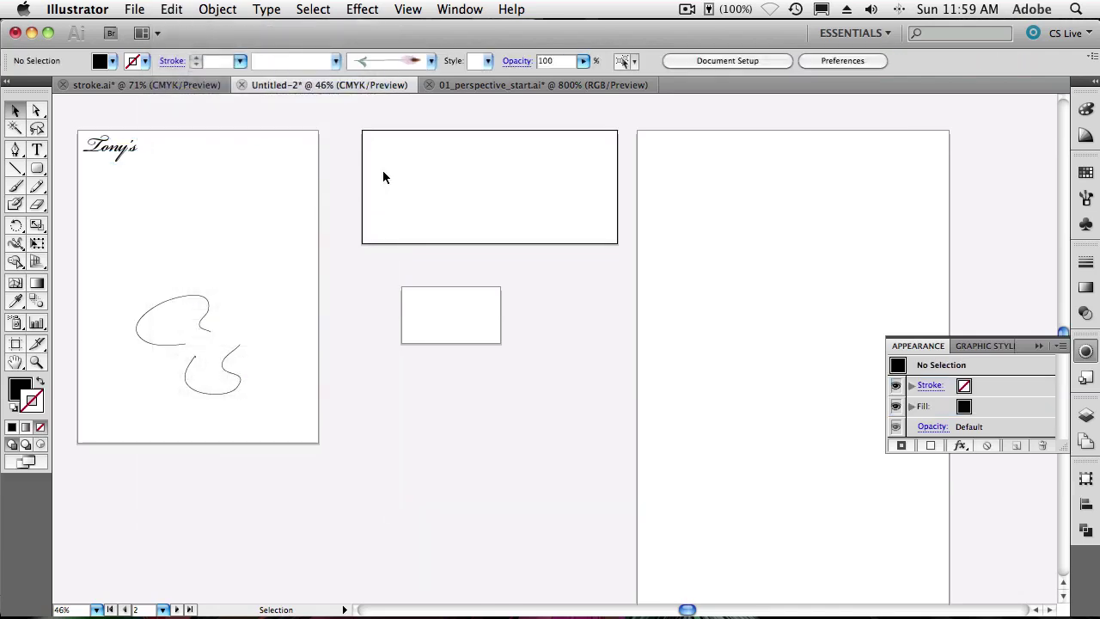
left_click(172, 9)
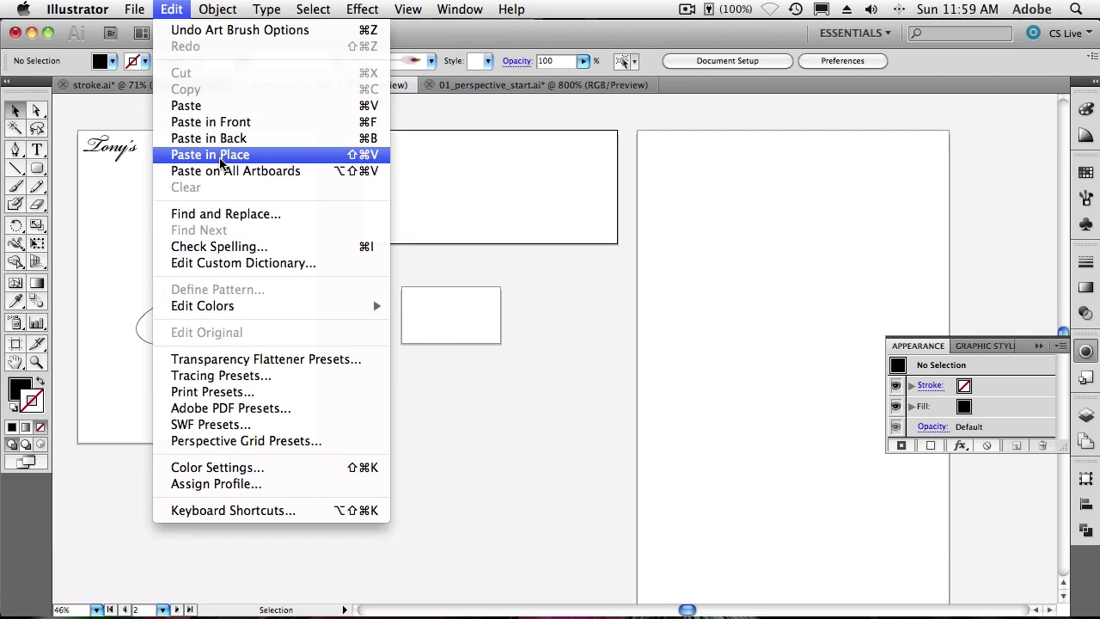
left_click(220, 160)
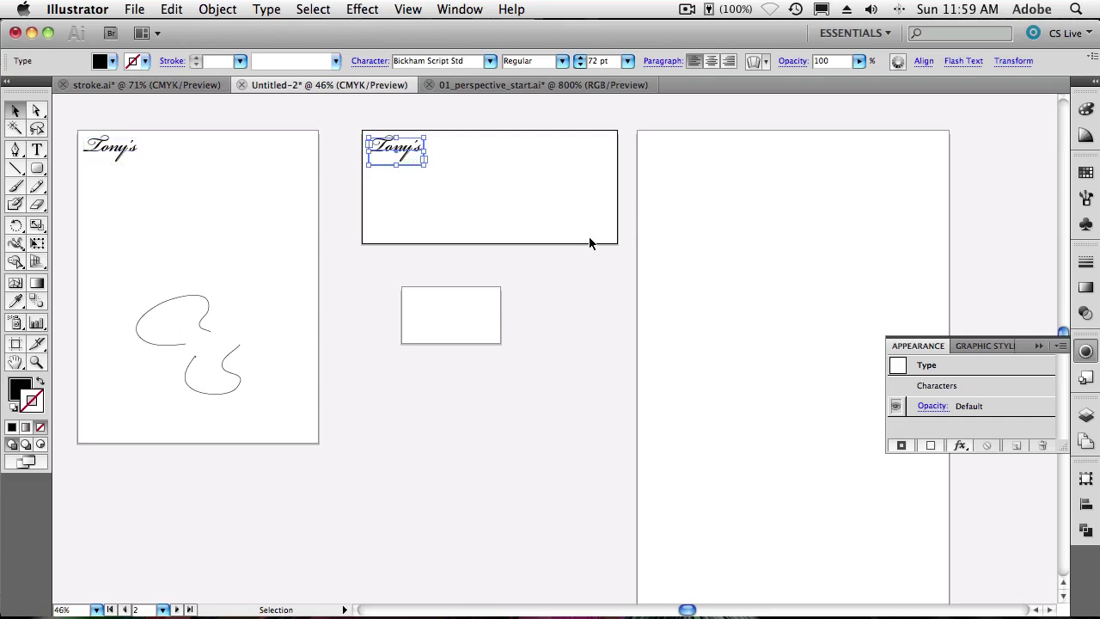
key("Delete")
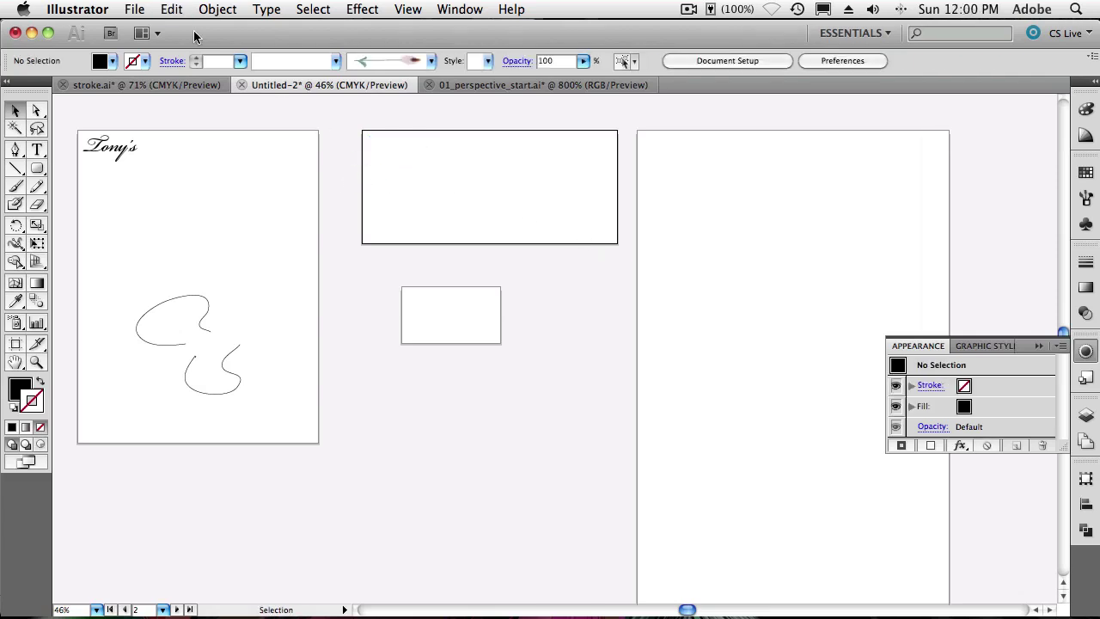
Use Edit > Paste on All Artboards to place the Tony's text on each artboard.
left_click(174, 10)
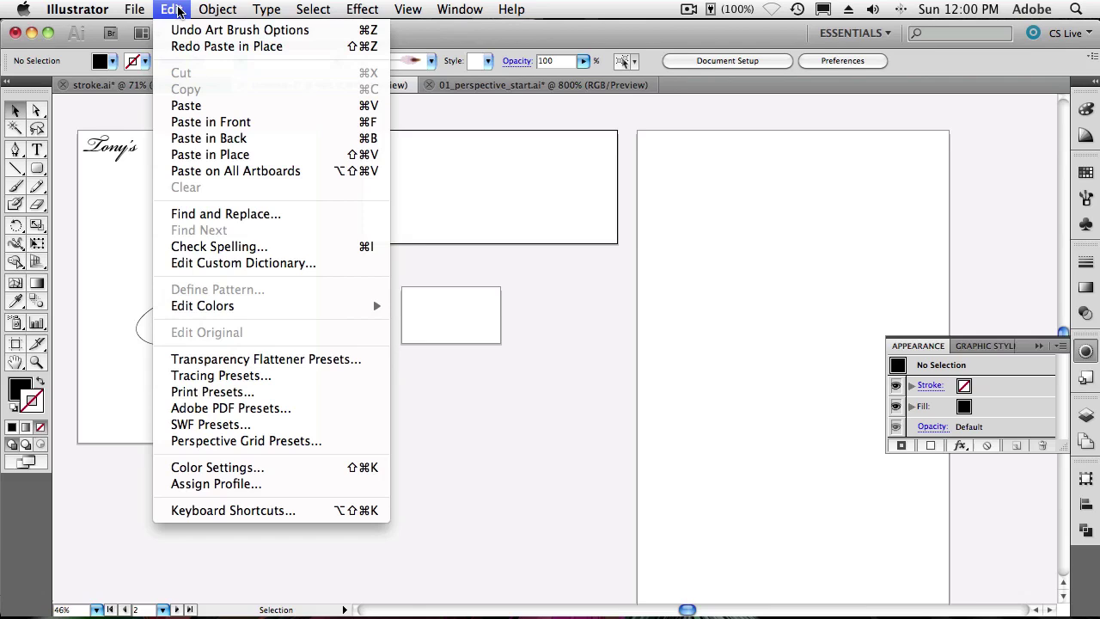
left_click(228, 175)
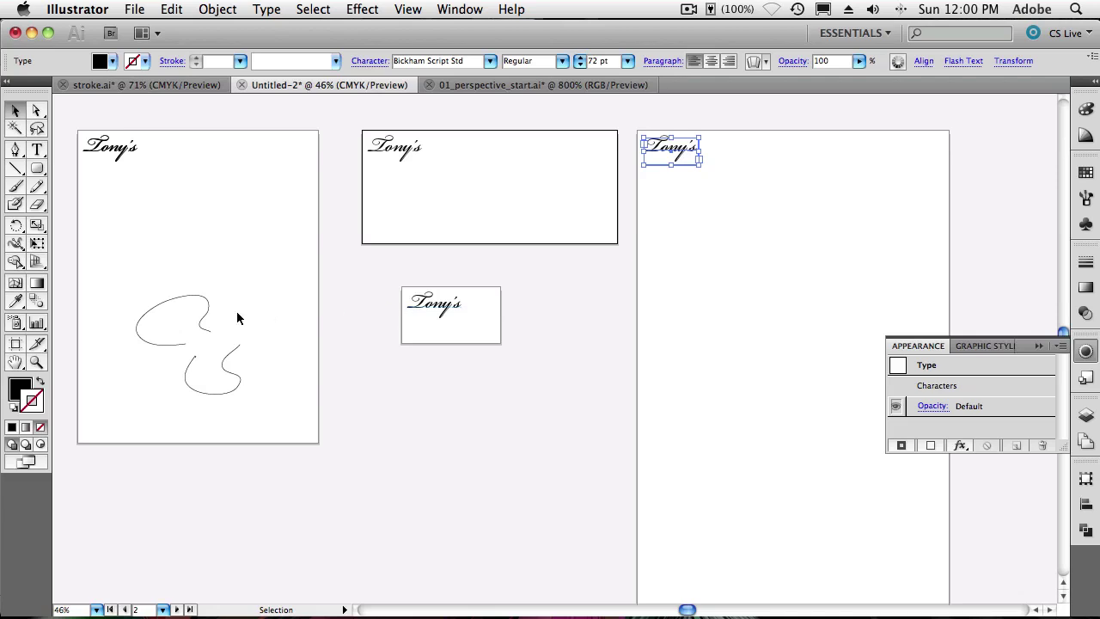
Zoom in on the scribble and trial-close the upper curve, then undo it.
key("z")
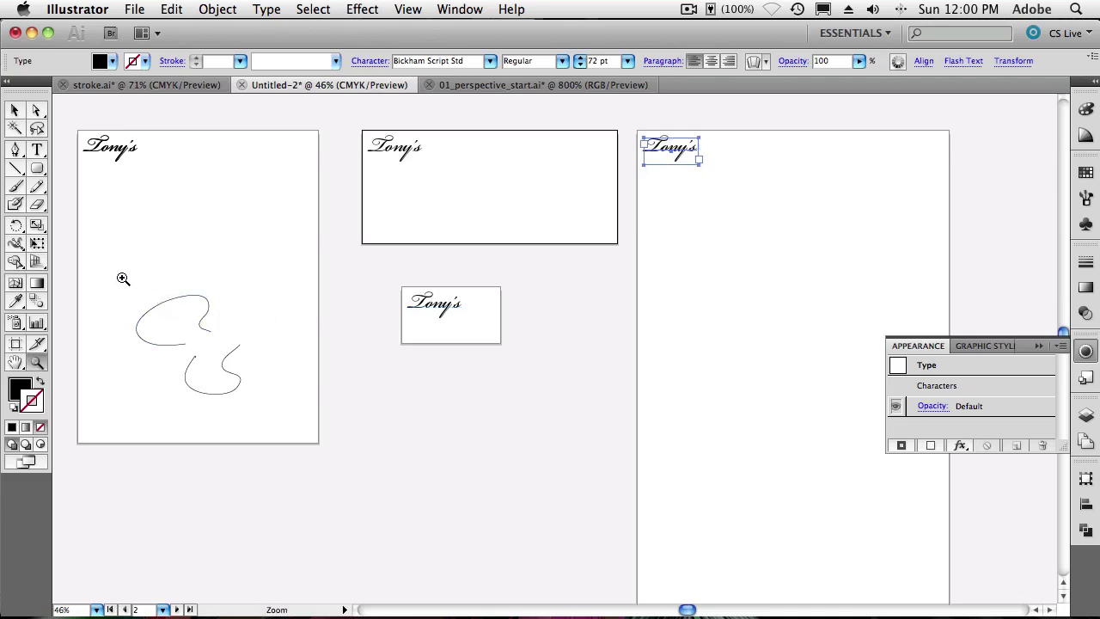
left_click_drag(123, 279, 226, 388)
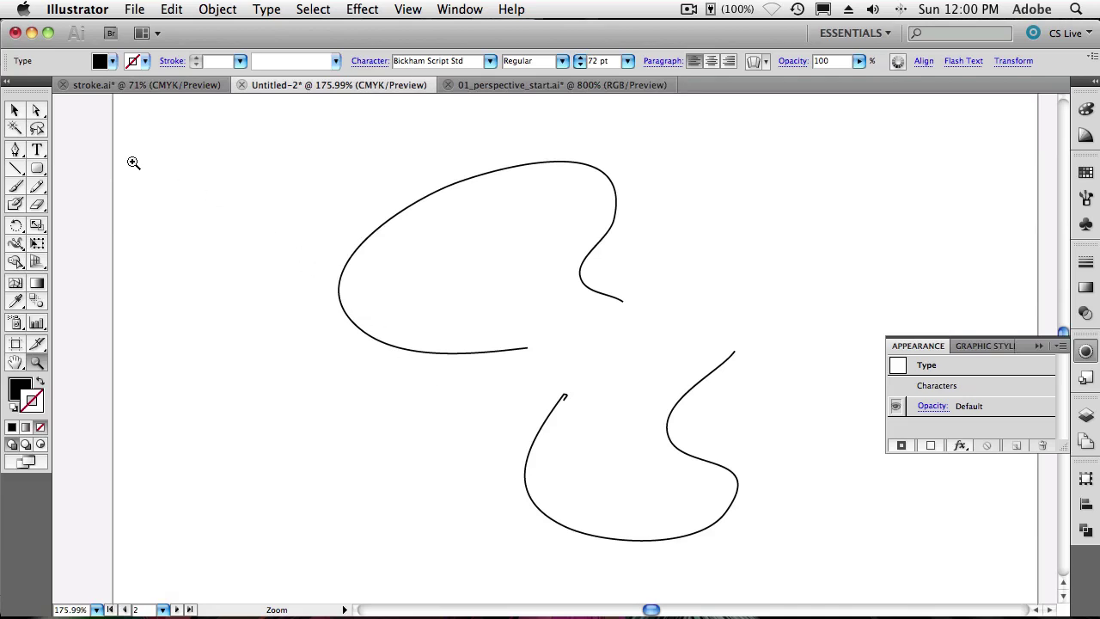
left_click(14, 110)
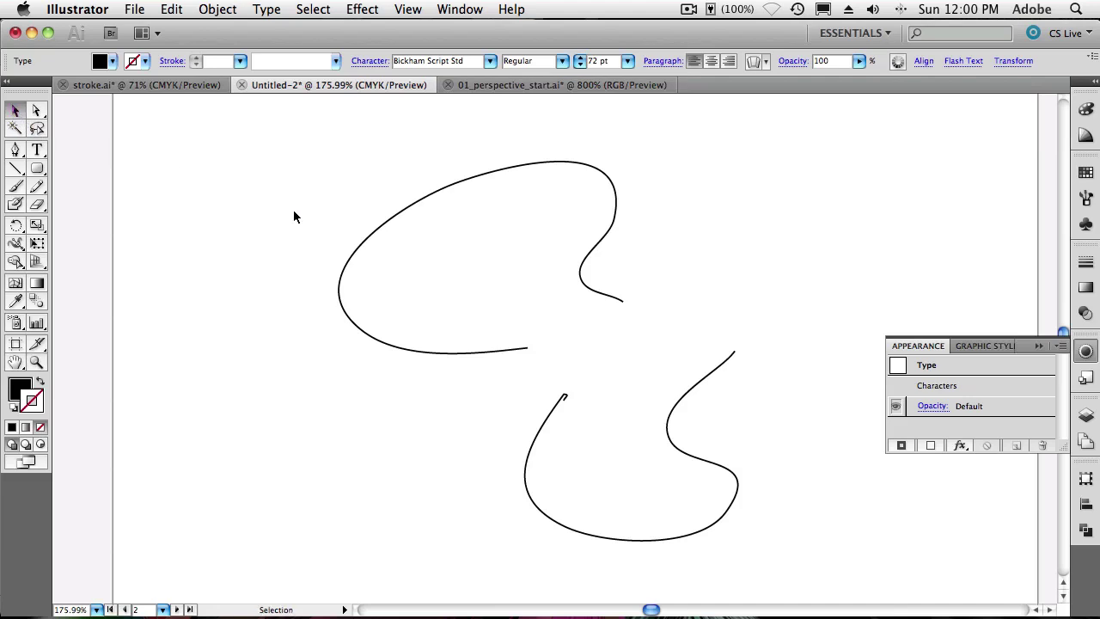
left_click(361, 244)
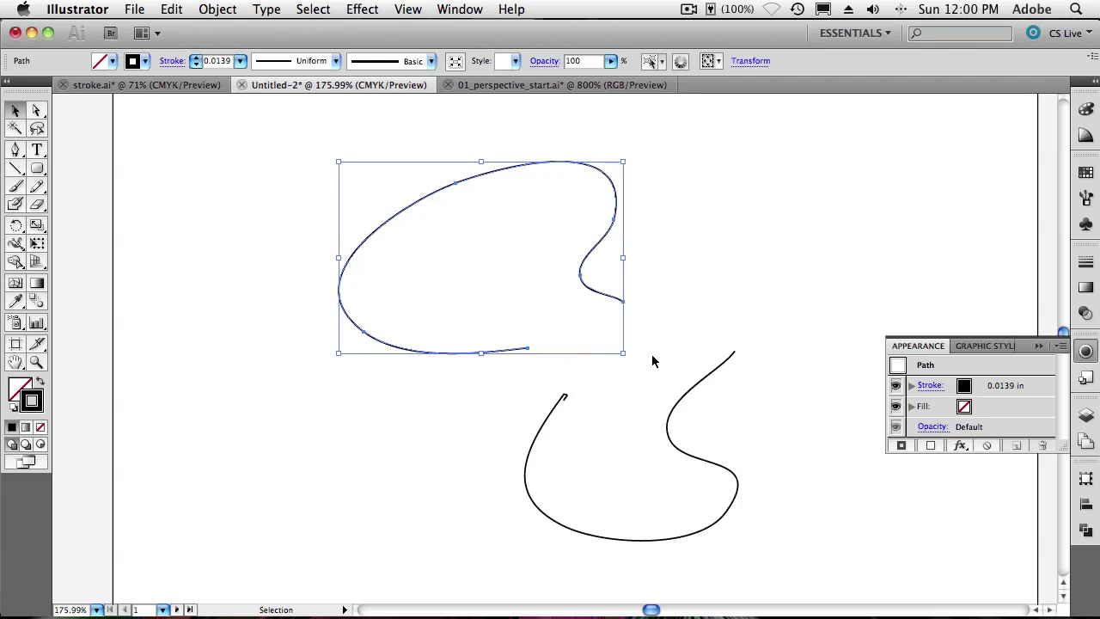
key("a")
key("ctrl+j")
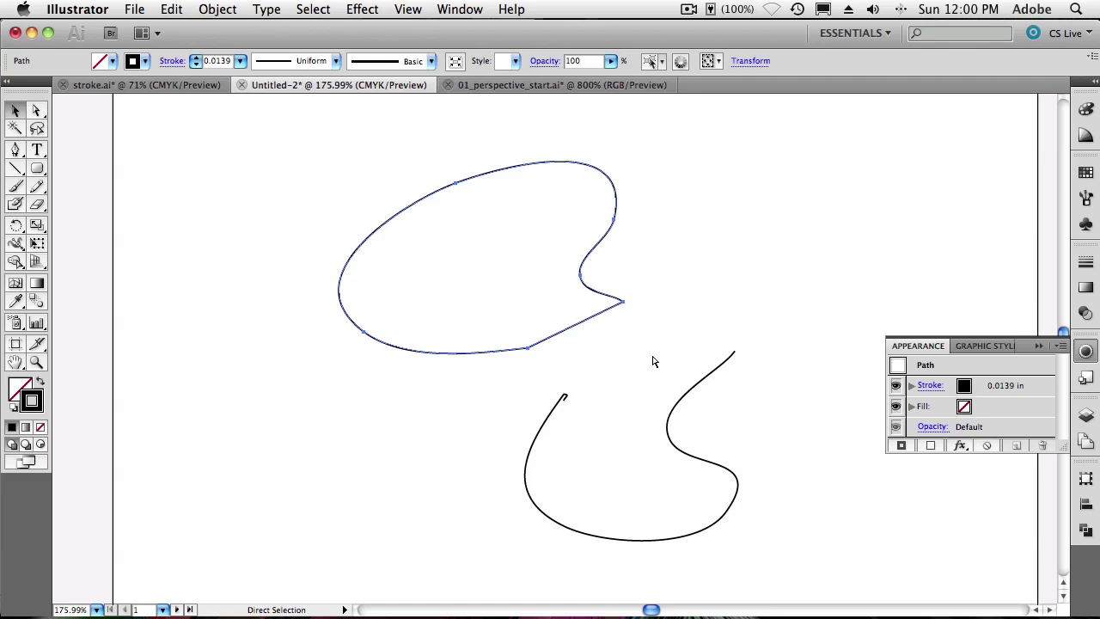
key("ctrl+z")
key("v")
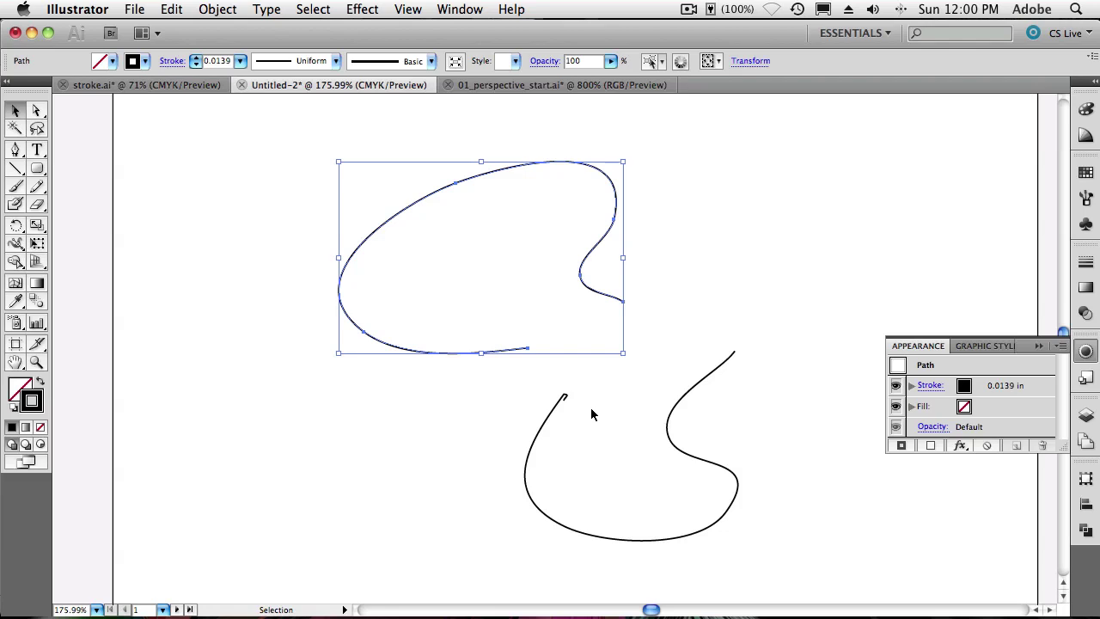
Join both curves into one path, then close its remaining open ends.
left_click(551, 416, "shift")
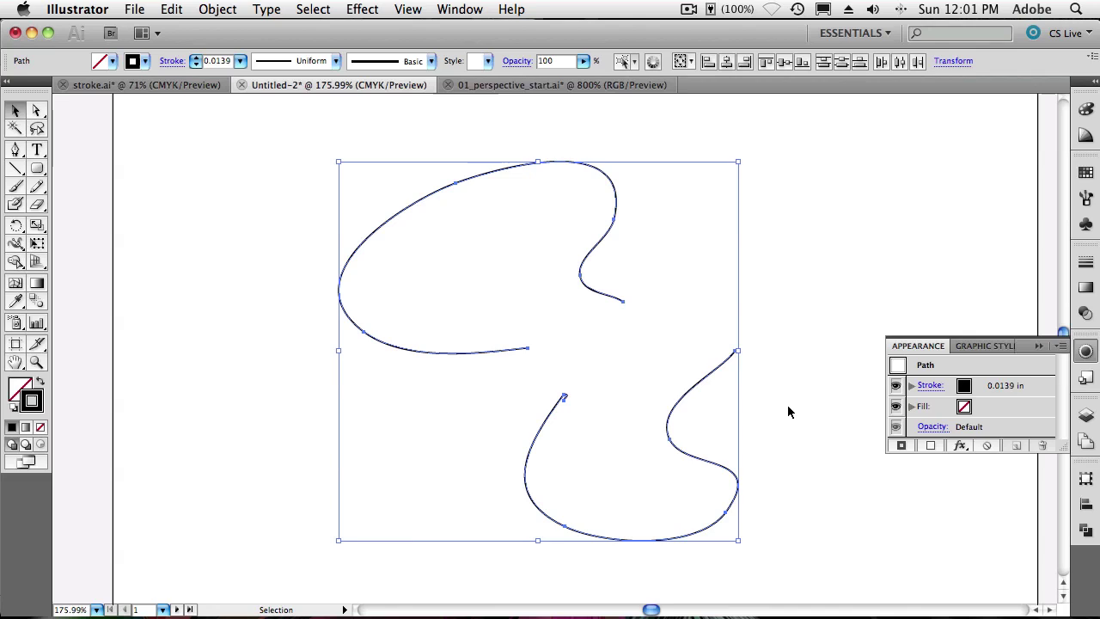
key("ctrl+j")
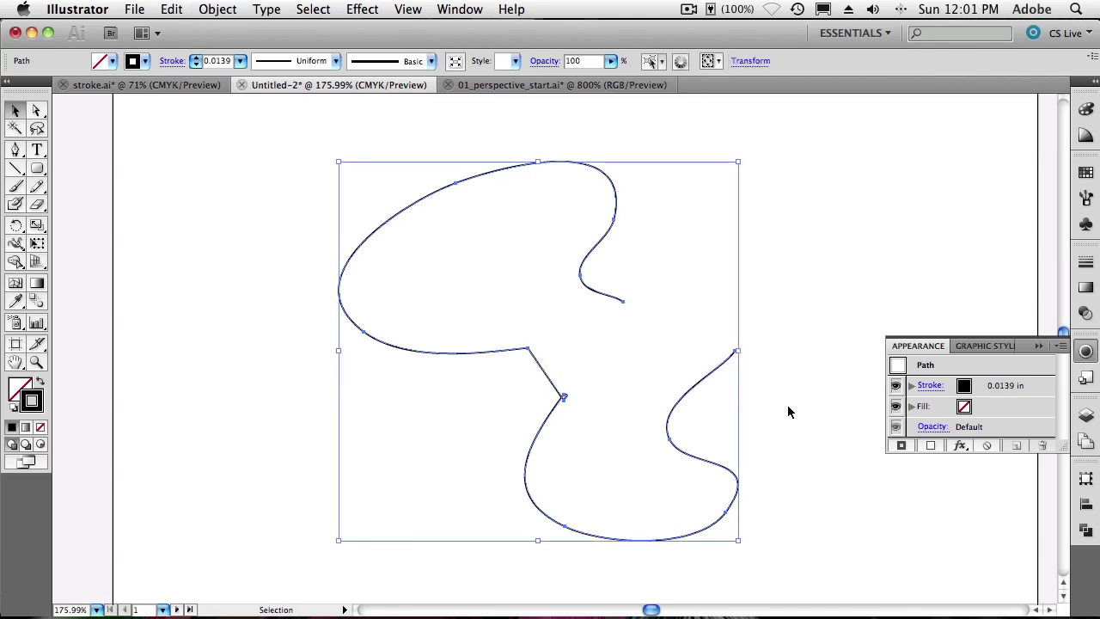
key("a")
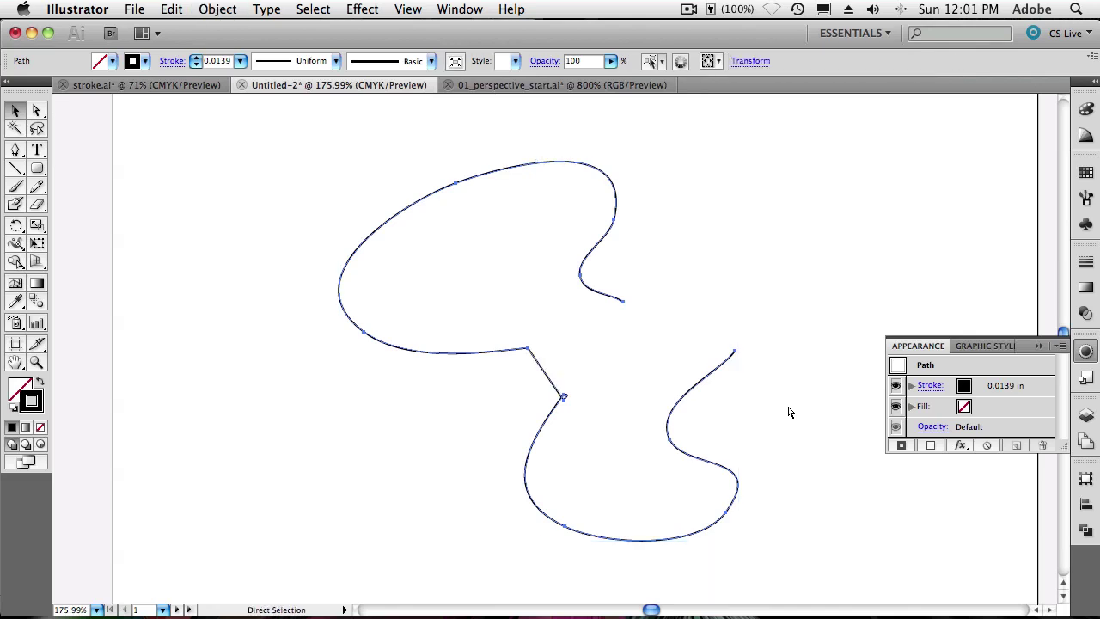
key("ctrl+j")
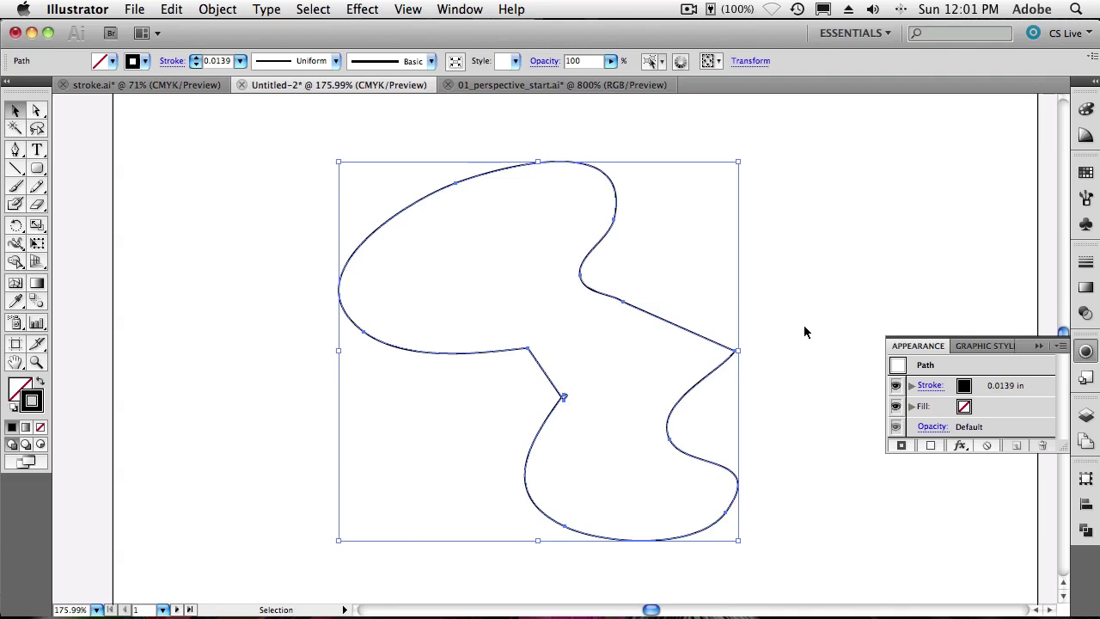
Pan to empty canvas and draw a rounded rectangle.
key("space")
mouse_move(828, 291)
left_mouse_down()
mouse_move(705, 312)
mouse_move(663, 462)
mouse_move(713, 523)
left_mouse_up()
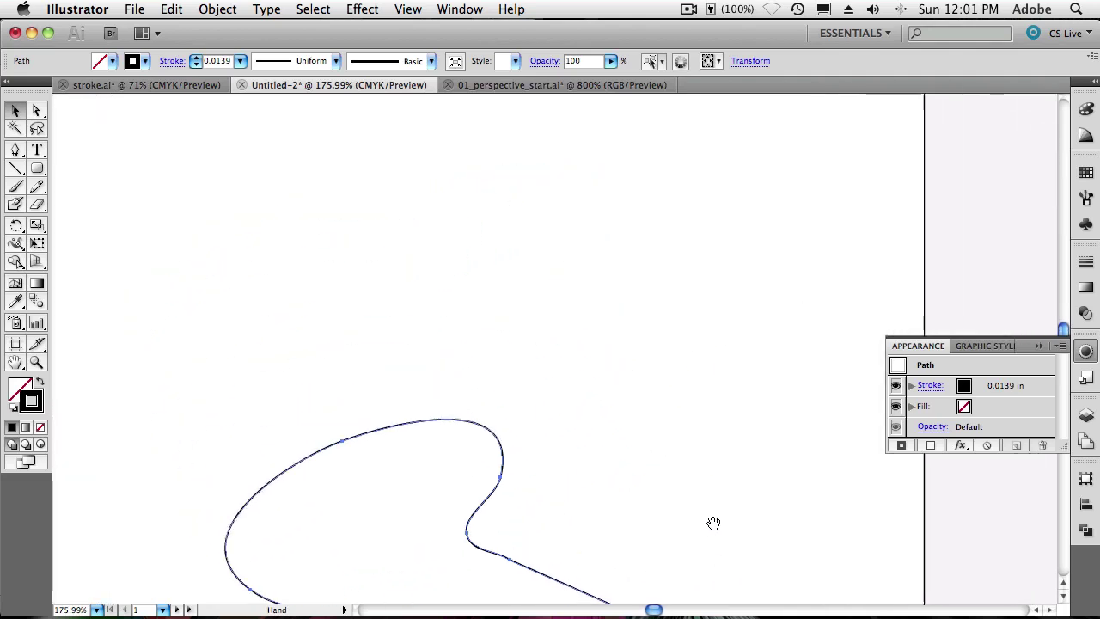
left_click_drag(637, 343, 692, 521)
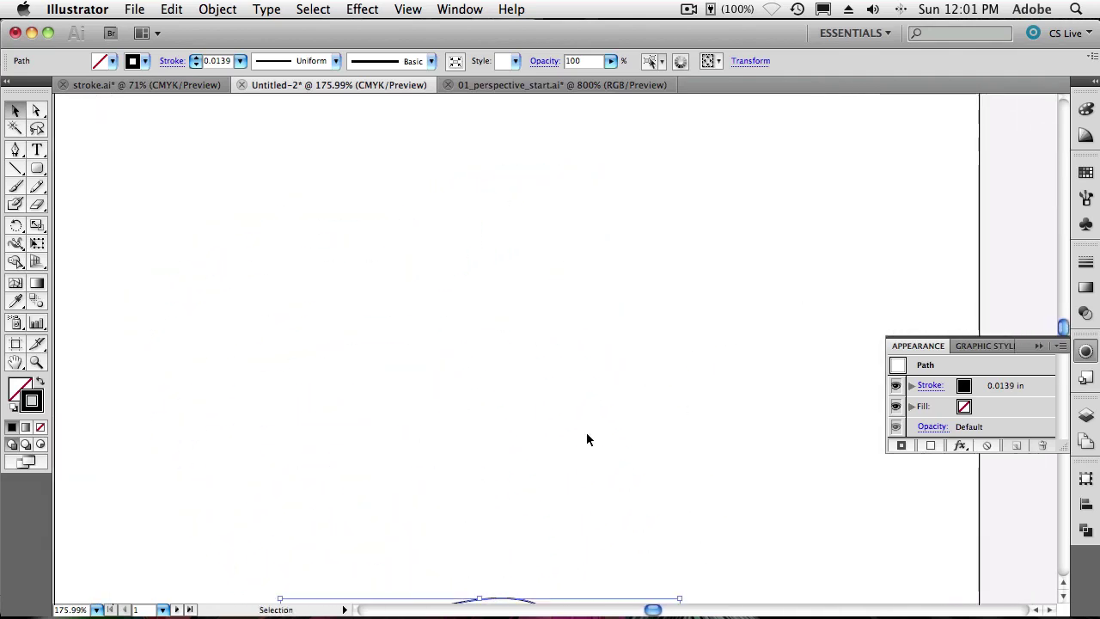
left_click_drag(37, 168, 57, 168)
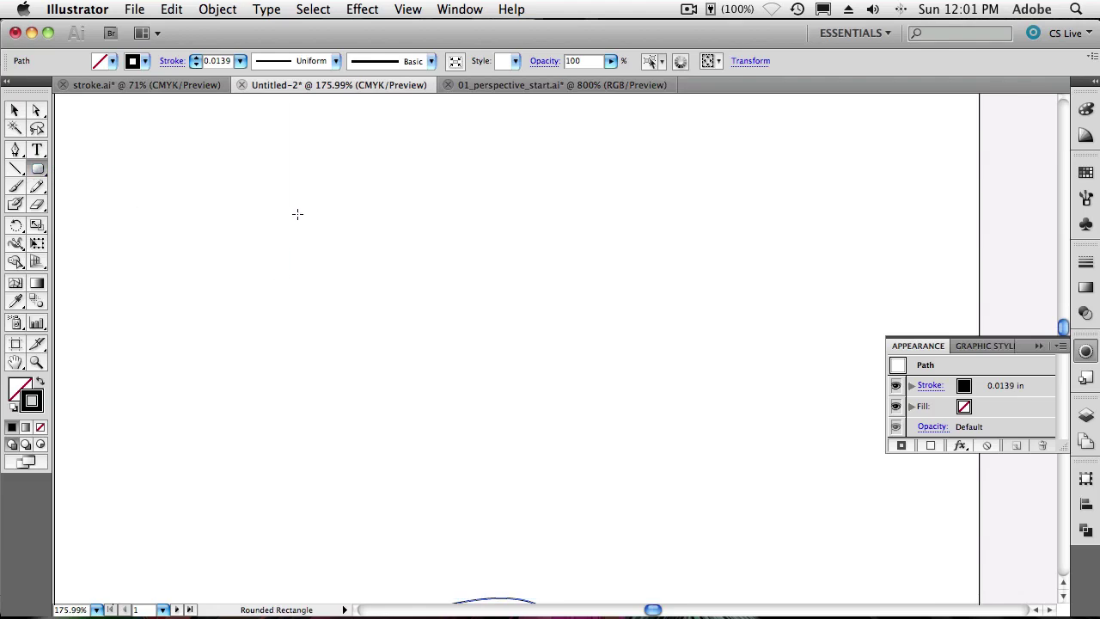
mouse_move(297, 214)
left_mouse_down()
mouse_move(336, 272)
mouse_move(472, 377)
left_mouse_up()
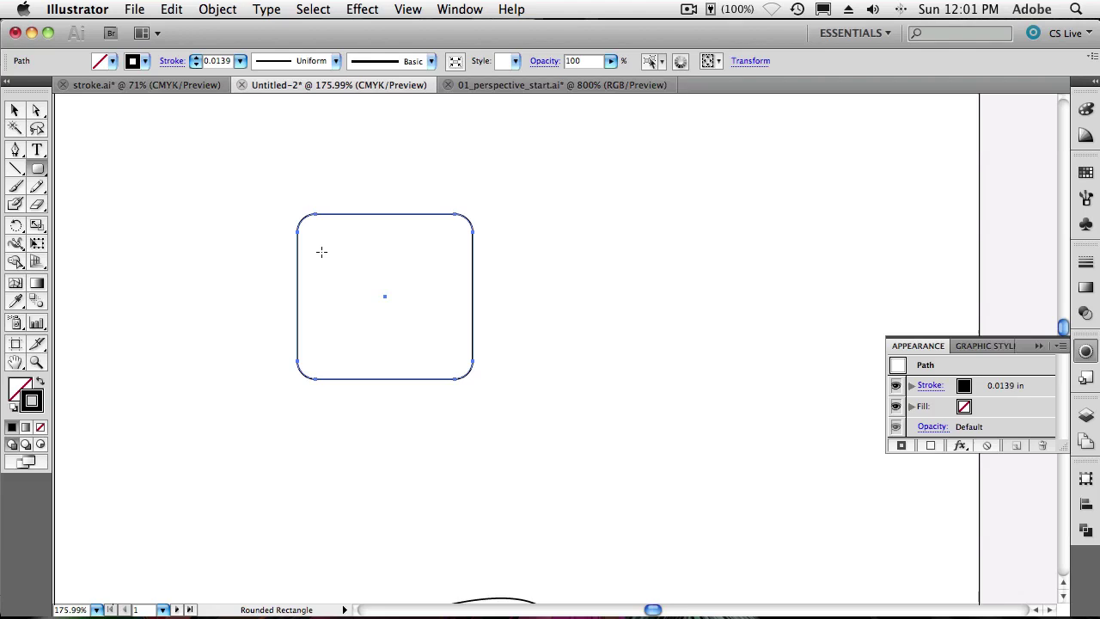
Stretch the rounded rectangle to show corner distortion, then undo back to its original size.
left_click(13, 110)
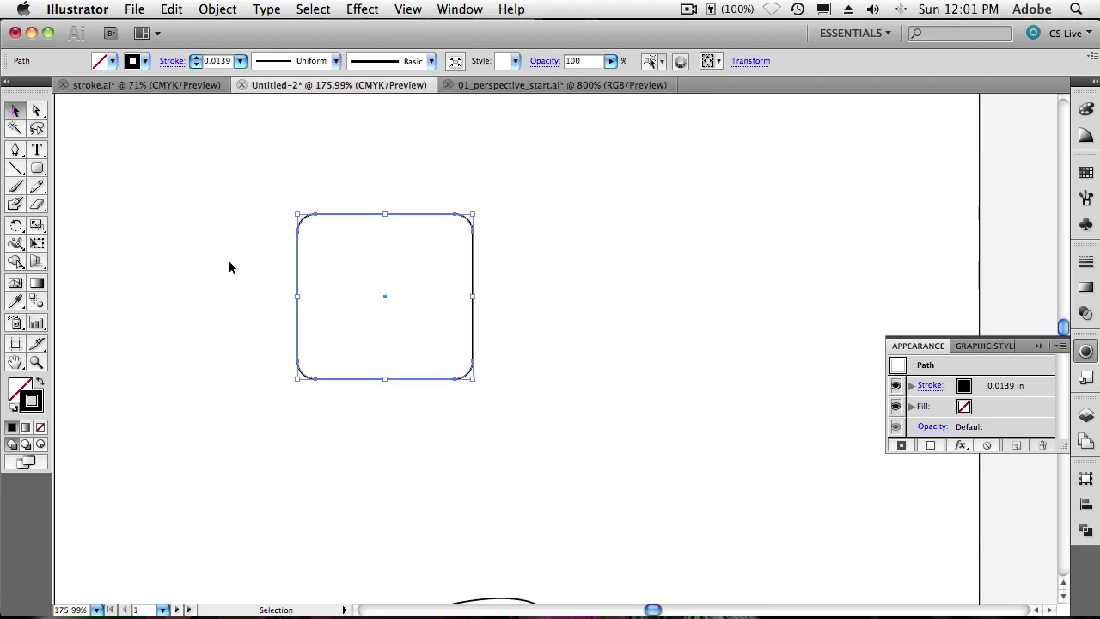
left_click_drag(473, 379, 577, 384)
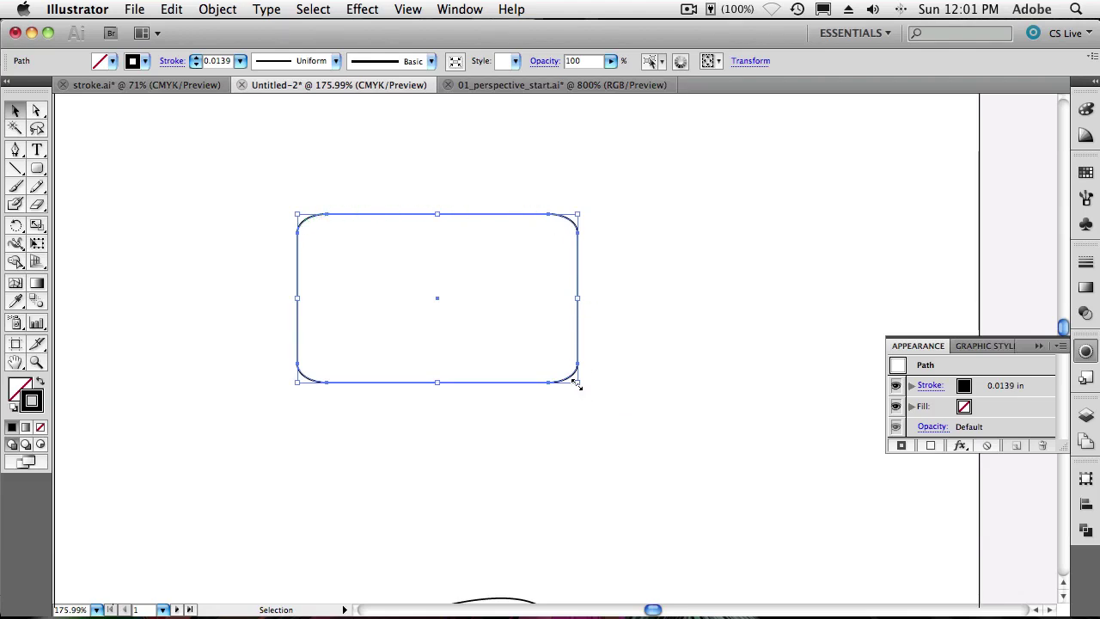
mouse_move(577, 381)
left_mouse_down()
mouse_move(539, 451)
mouse_move(503, 474)
mouse_move(764, 449)
left_mouse_up()
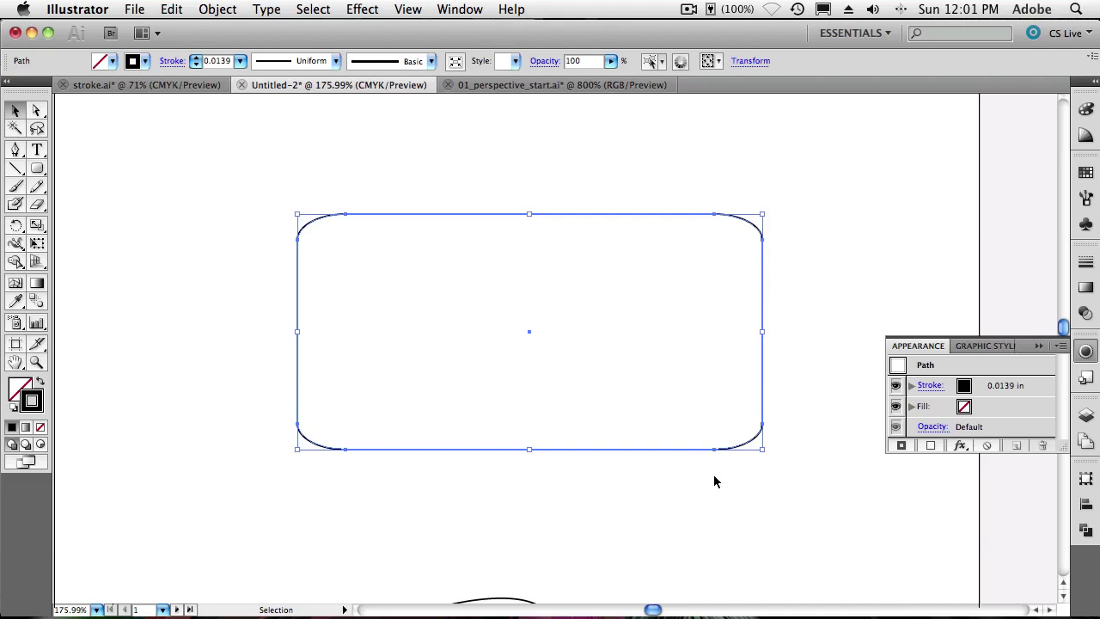
key("super+z")
key("super+z")
key("super+z")
key("super+z")
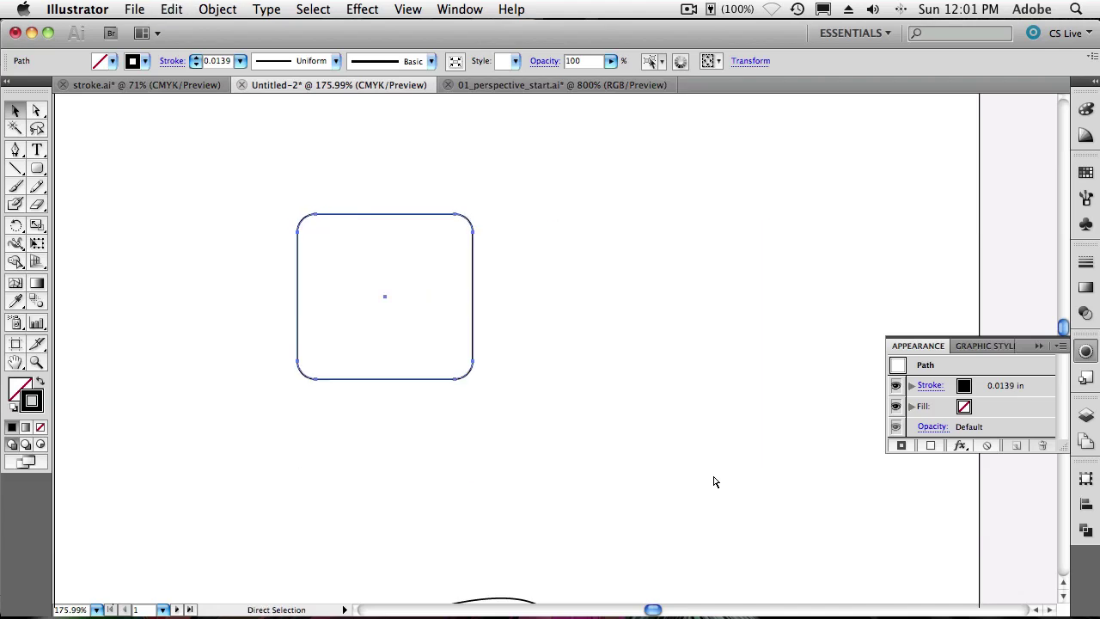
key("v")
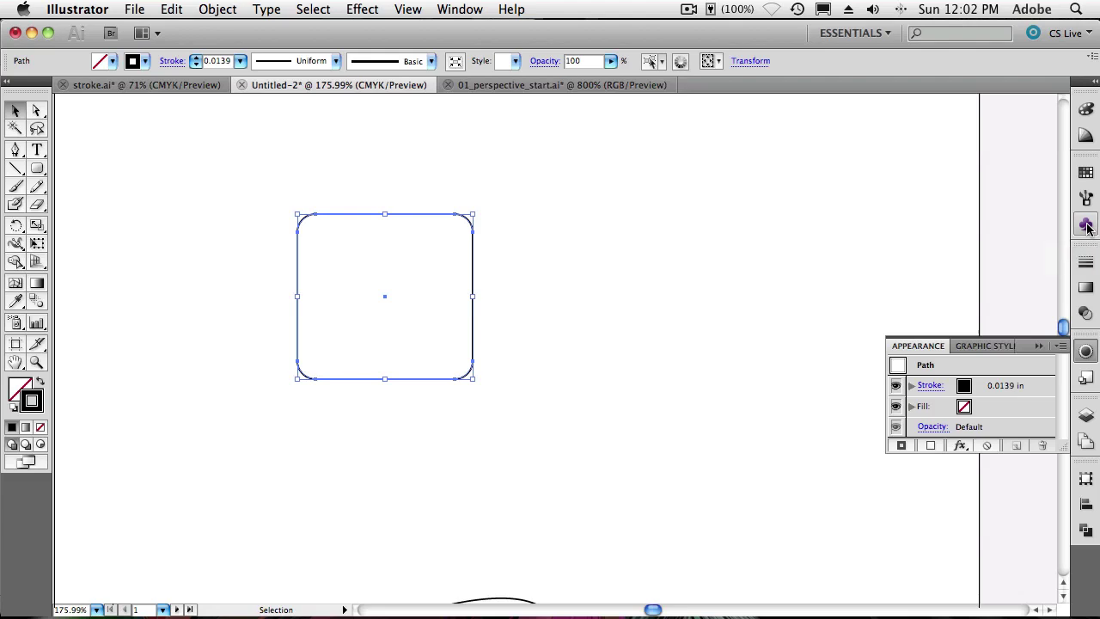
Make the rectangle a symbol named 'rounded rec' with 9-slice guides enabled, then delete it from the canvas.
left_click(1087, 225)
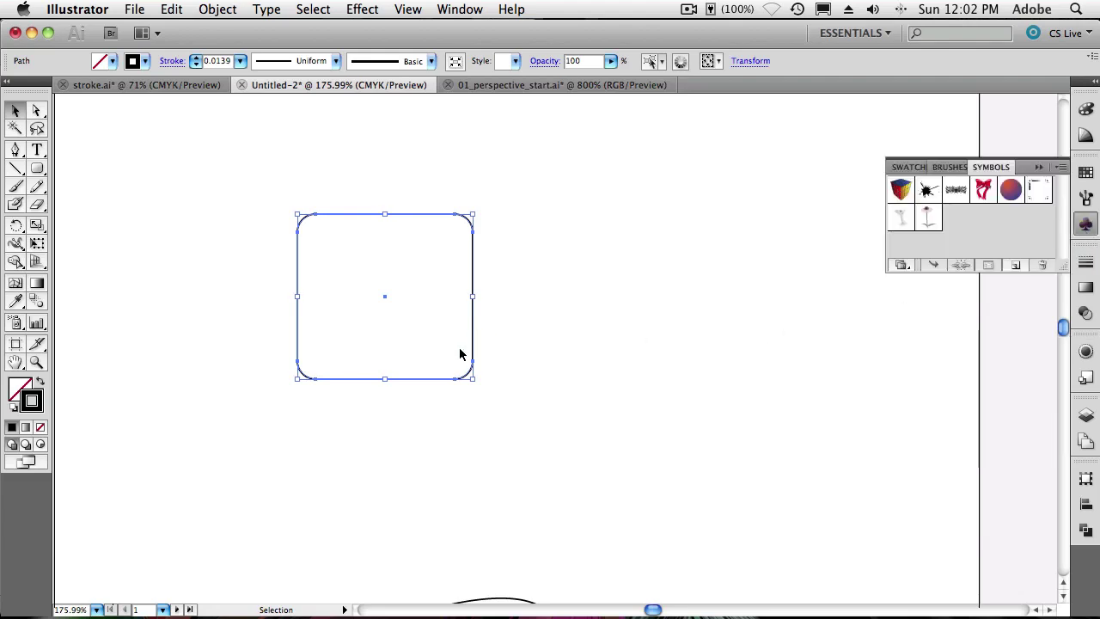
left_click(1016, 266)
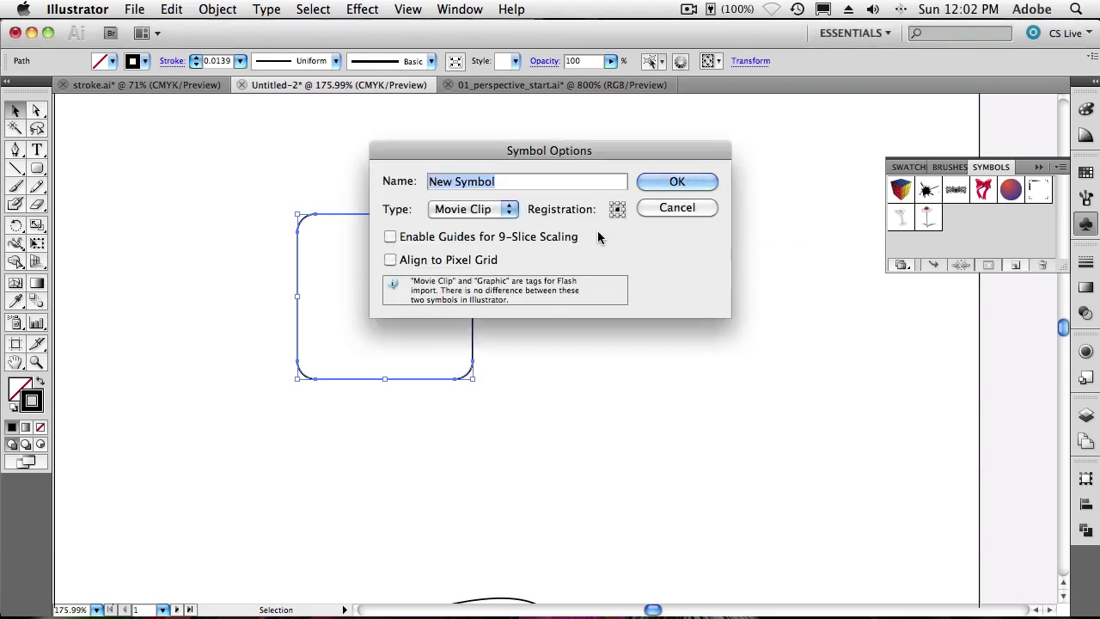
type("rounde")
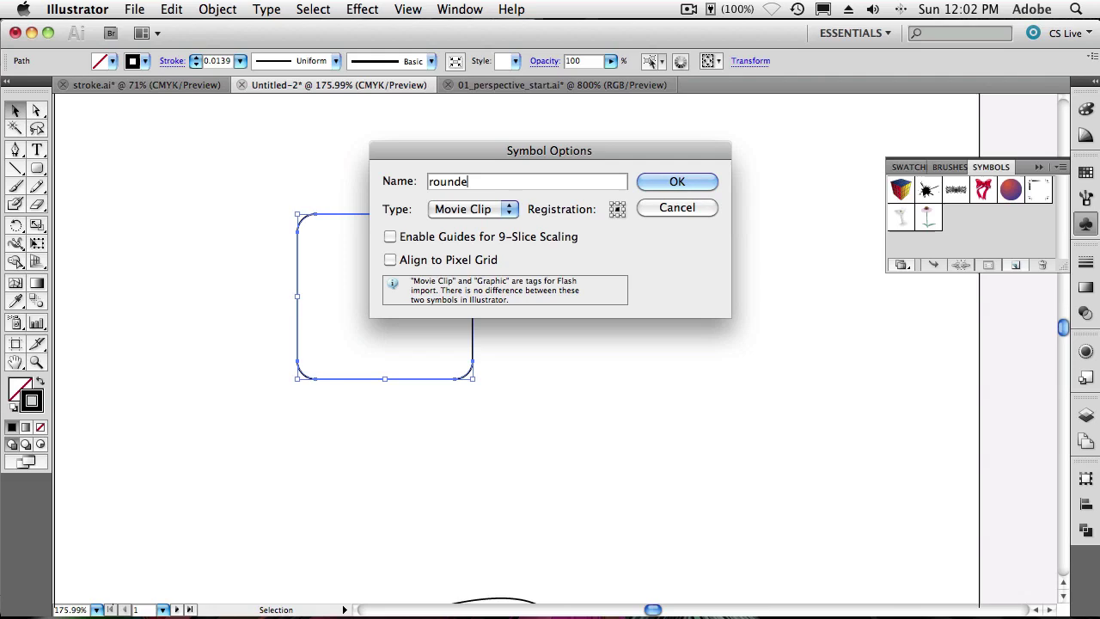
type("d rec")
left_click(446, 245)
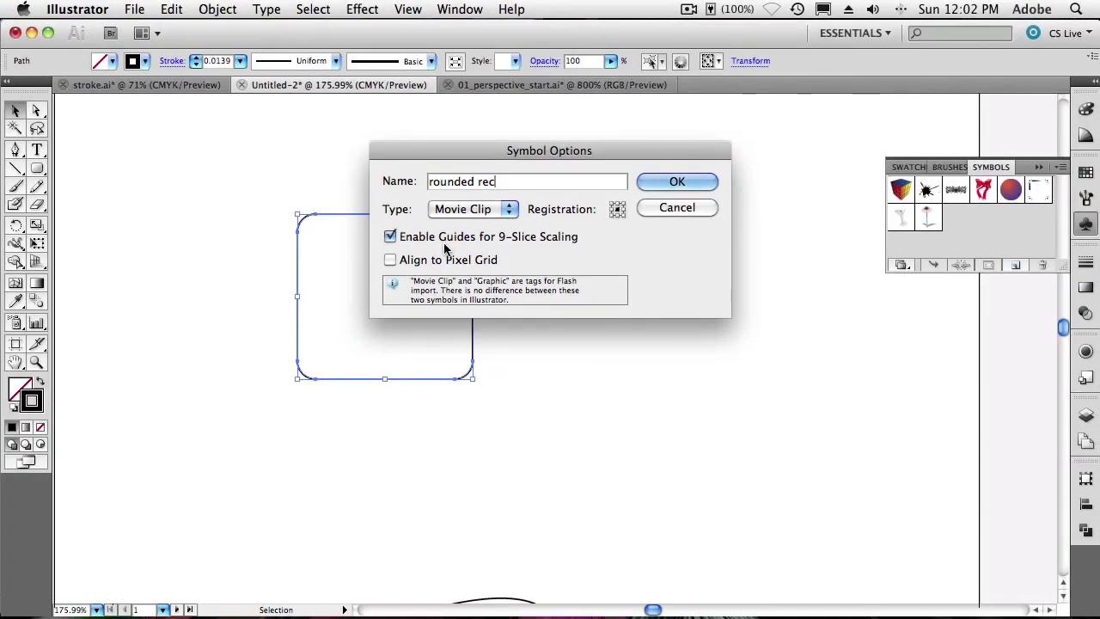
left_click(694, 186)
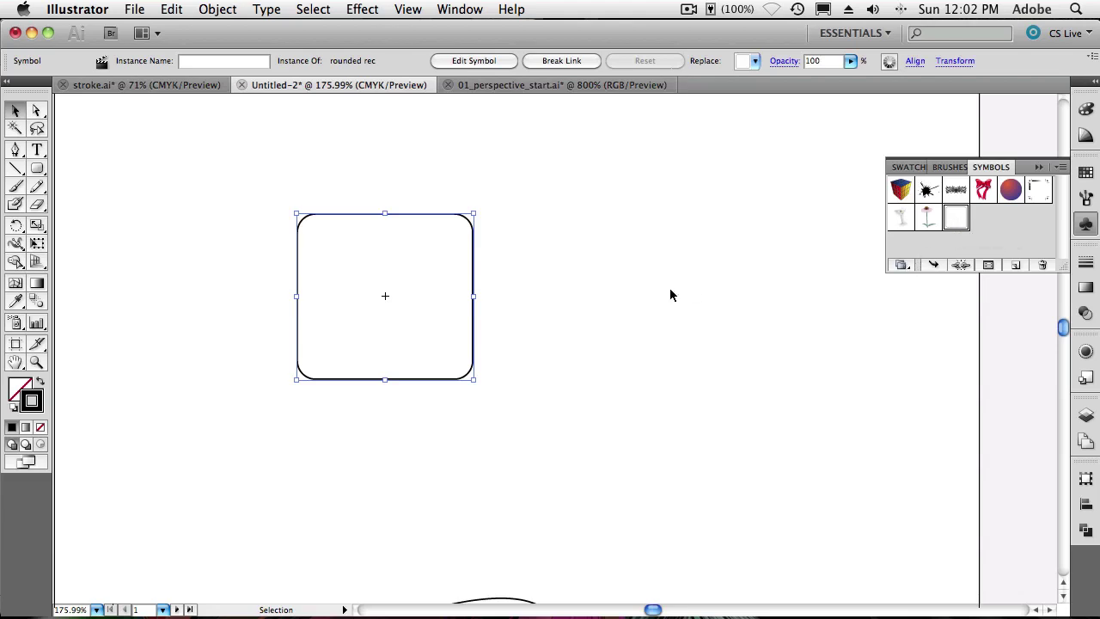
key("Delete")
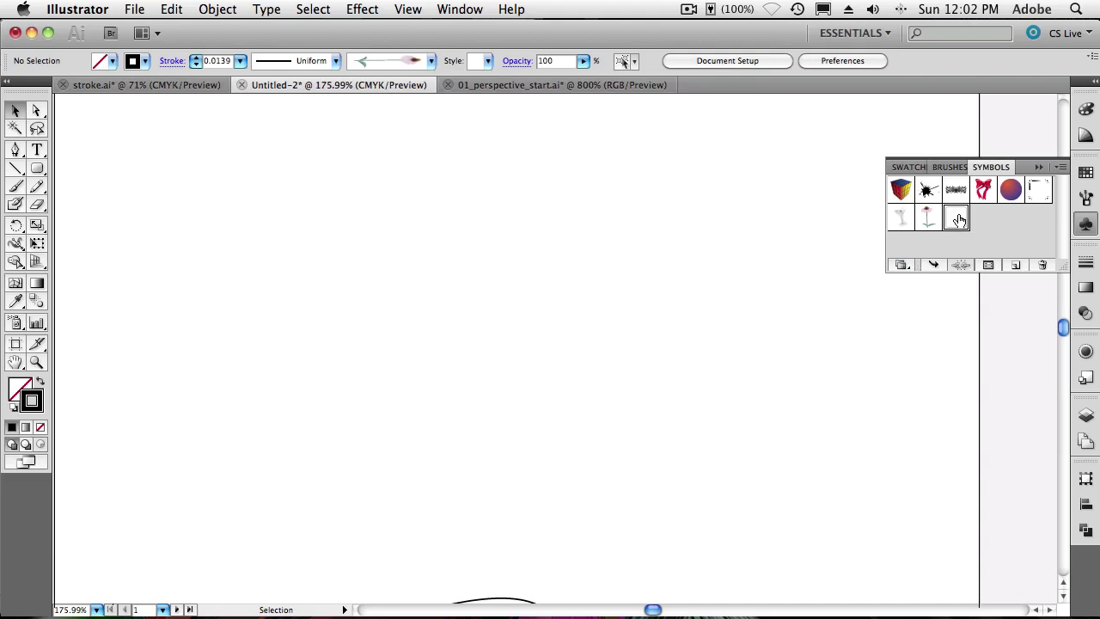
In the 'rounded rec' symbol, drag the right, top, left and bottom 9-slice guides toward the corners, then exit.
double_click(958, 220)
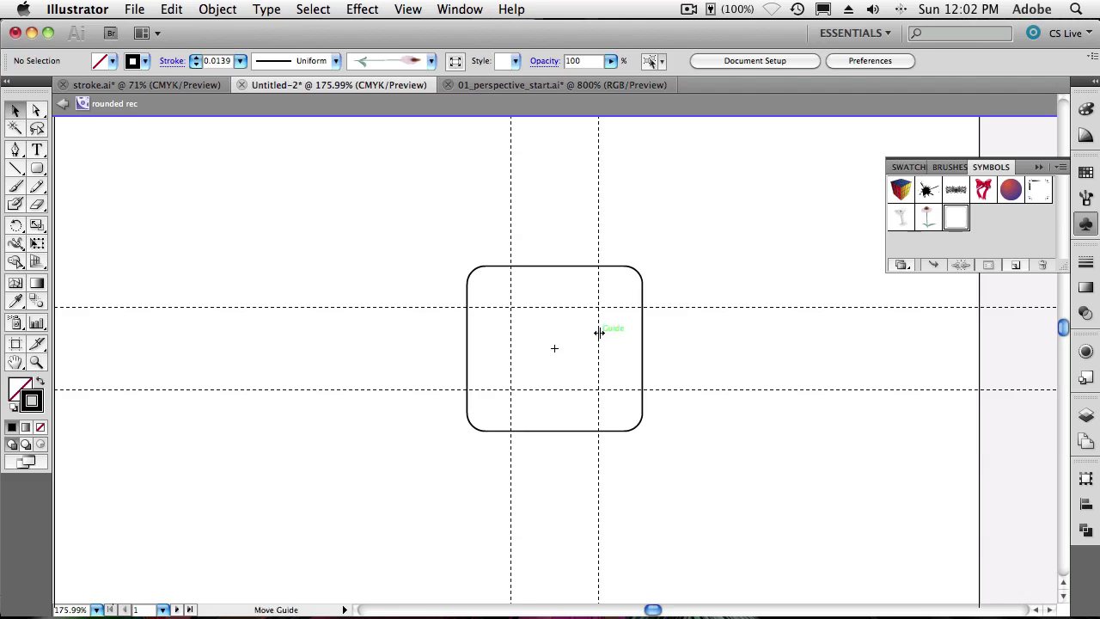
left_click_drag(599, 333, 624, 331)
left_click_drag(634, 307, 632, 281)
left_click_drag(511, 359, 487, 361)
left_click_drag(541, 389, 542, 412)
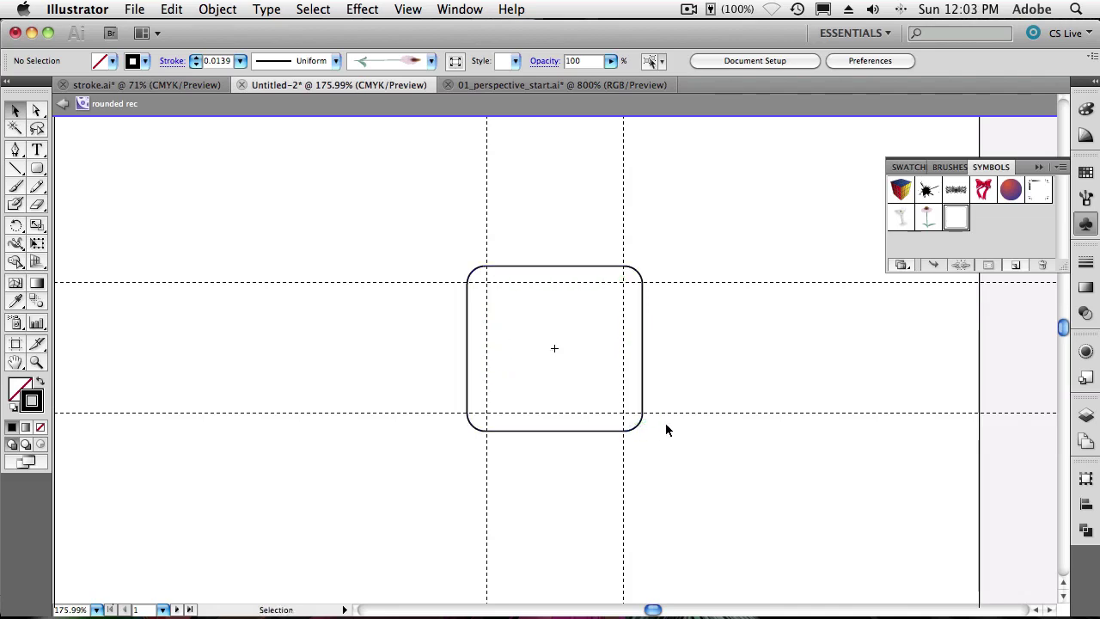
left_click(61, 104)
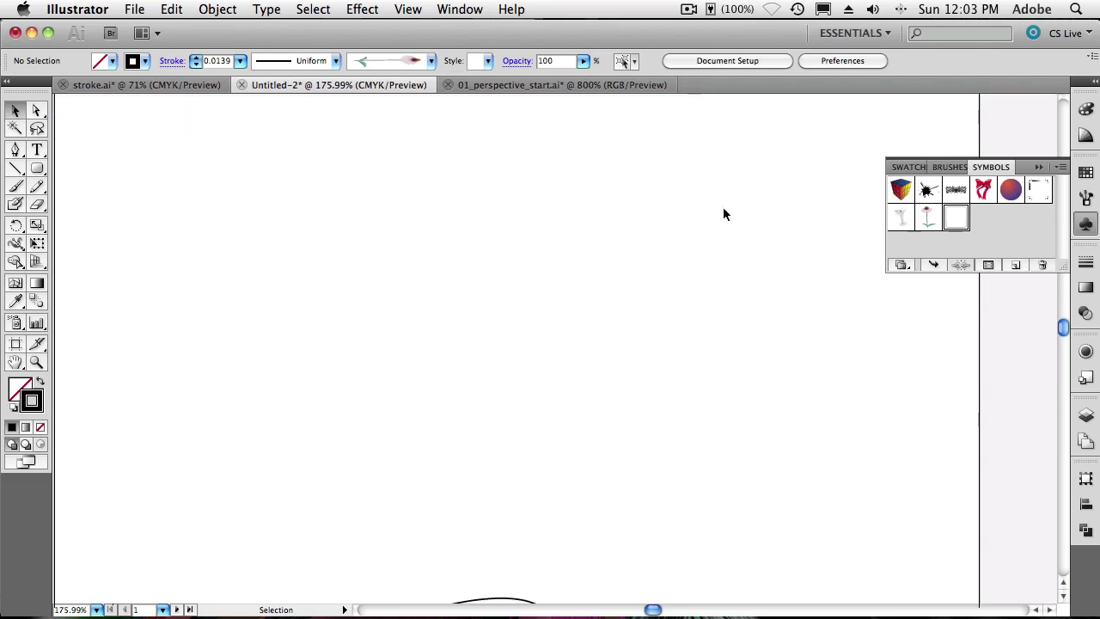
Drag a 'rounded rec' instance onto the artboard and resize it by its corner.
left_click_drag(956, 217, 387, 260)
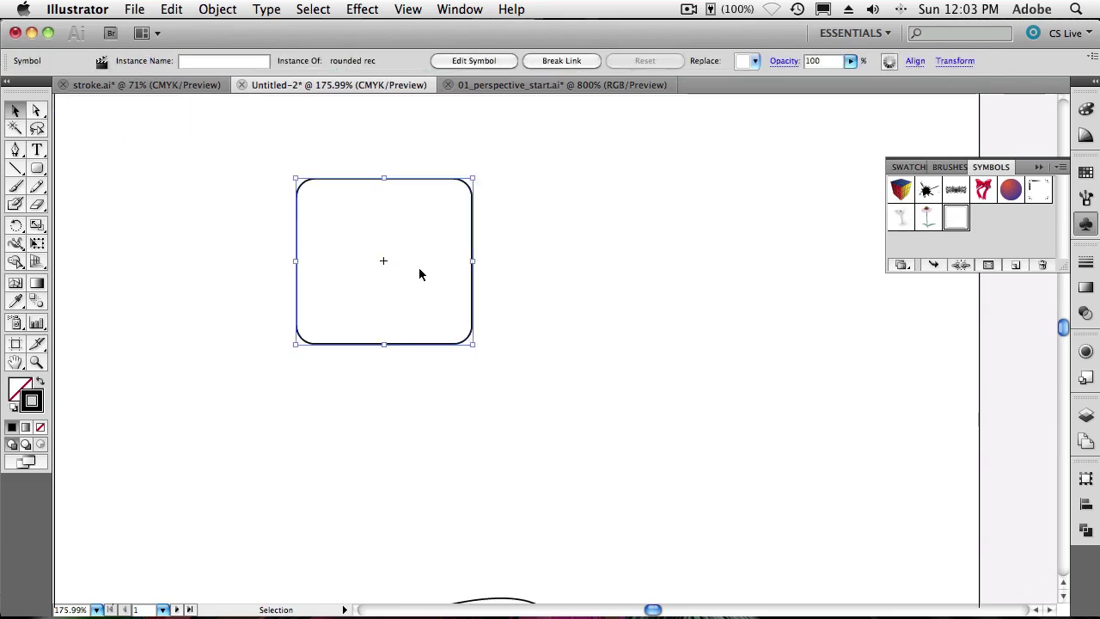
mouse_move(471, 344)
left_mouse_down()
mouse_move(540, 358)
mouse_move(539, 407)
mouse_move(685, 445)
mouse_move(460, 503)
mouse_move(495, 316)
mouse_move(424, 287)
mouse_move(755, 530)
mouse_move(499, 393)
mouse_move(433, 319)
left_mouse_up()
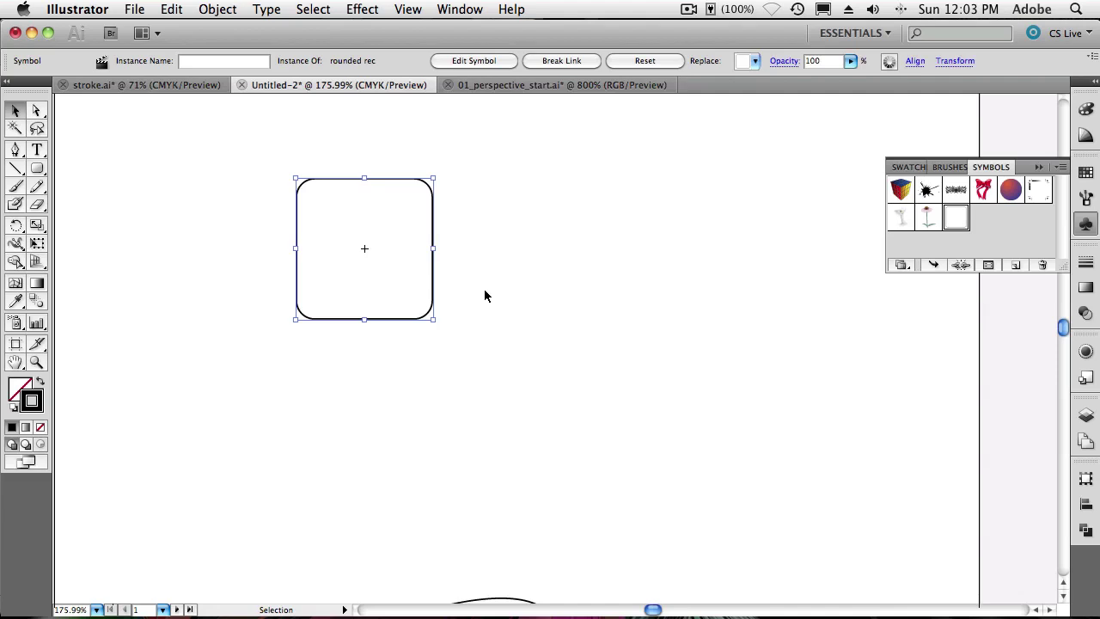
Zoom out and pan to frame all artboards, collapse Symbols, and show the Artboards panel.
key("super+0")
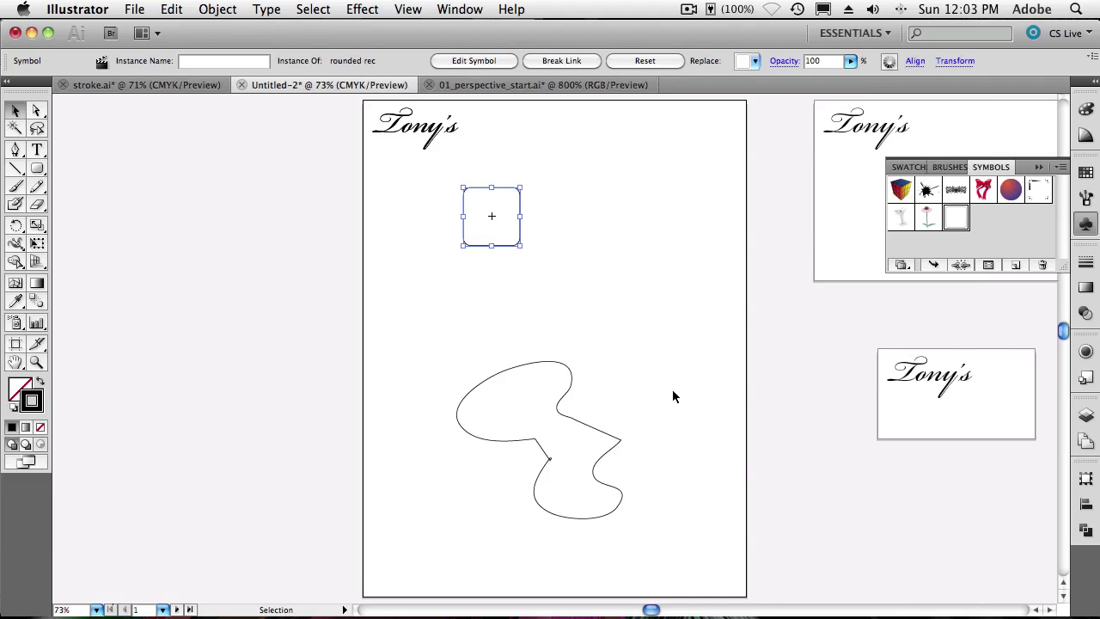
left_click_drag(651, 610, 669, 611)
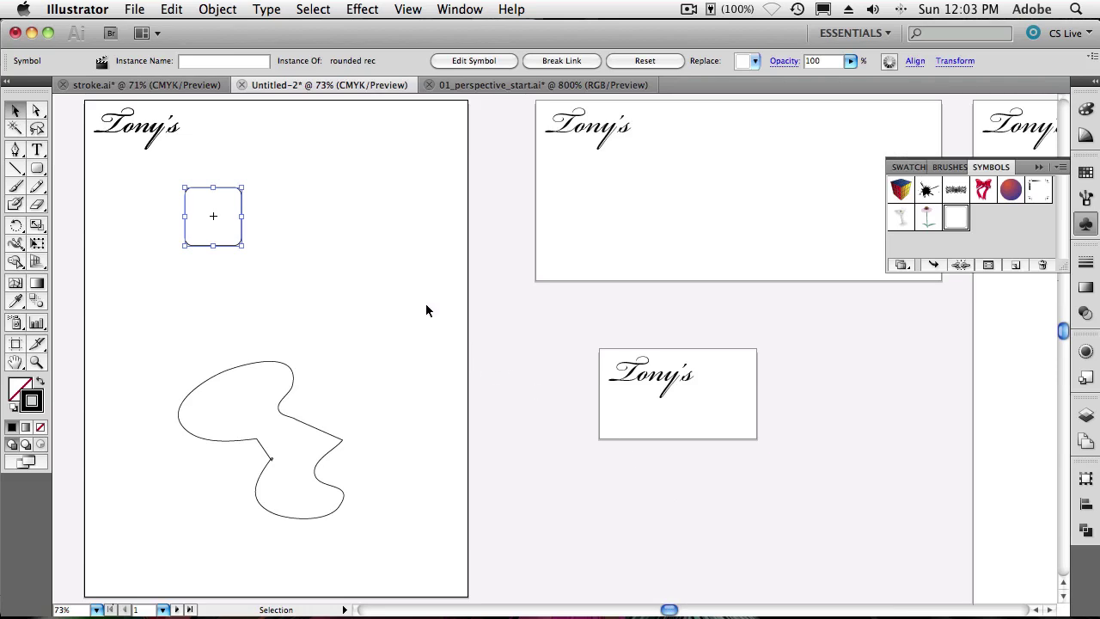
key("super+minus")
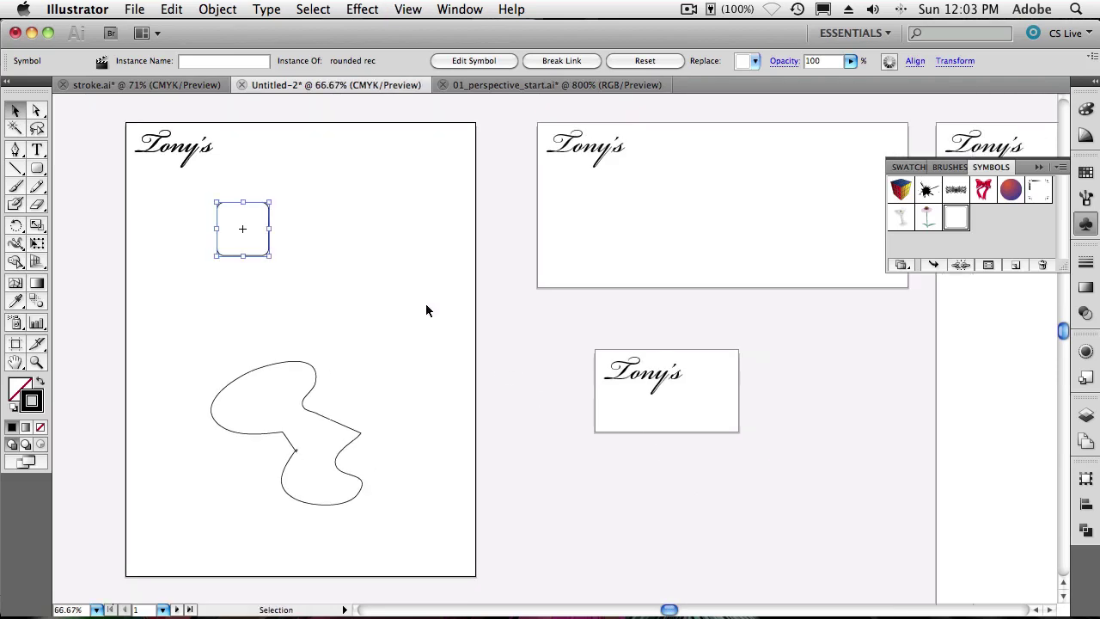
scroll(437, 300, "left", 1)
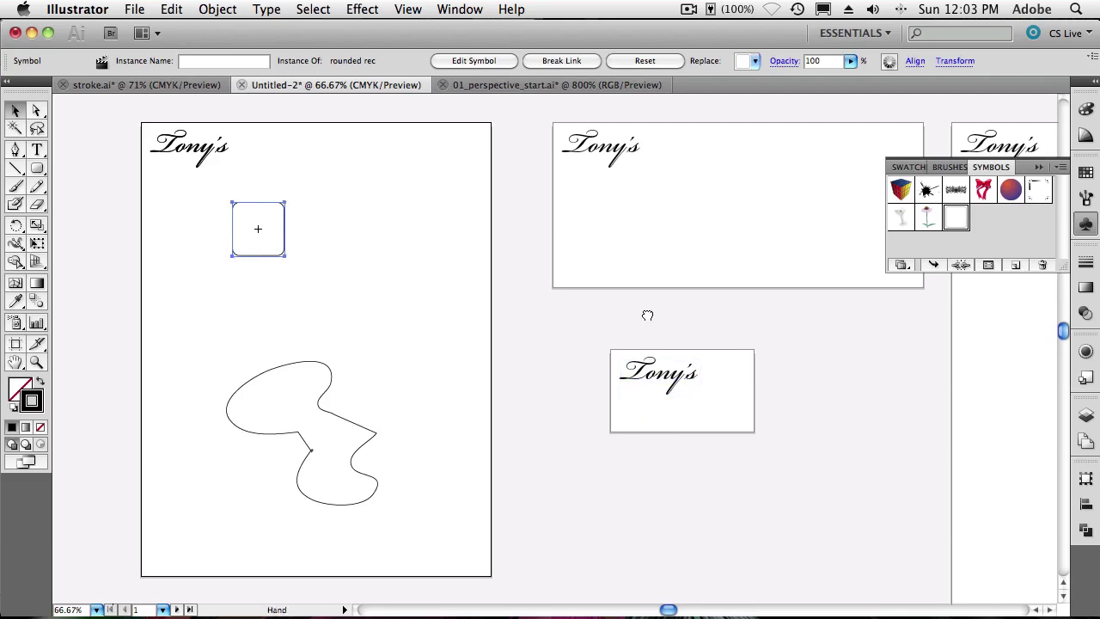
left_click_drag(646, 312, 562, 310)
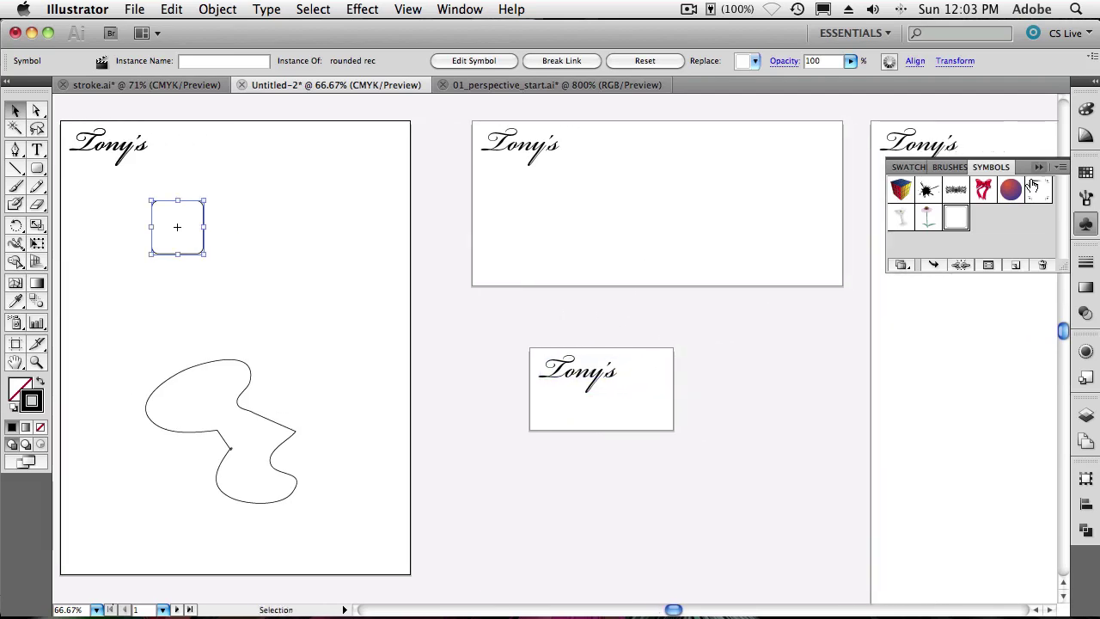
left_click(1038, 168)
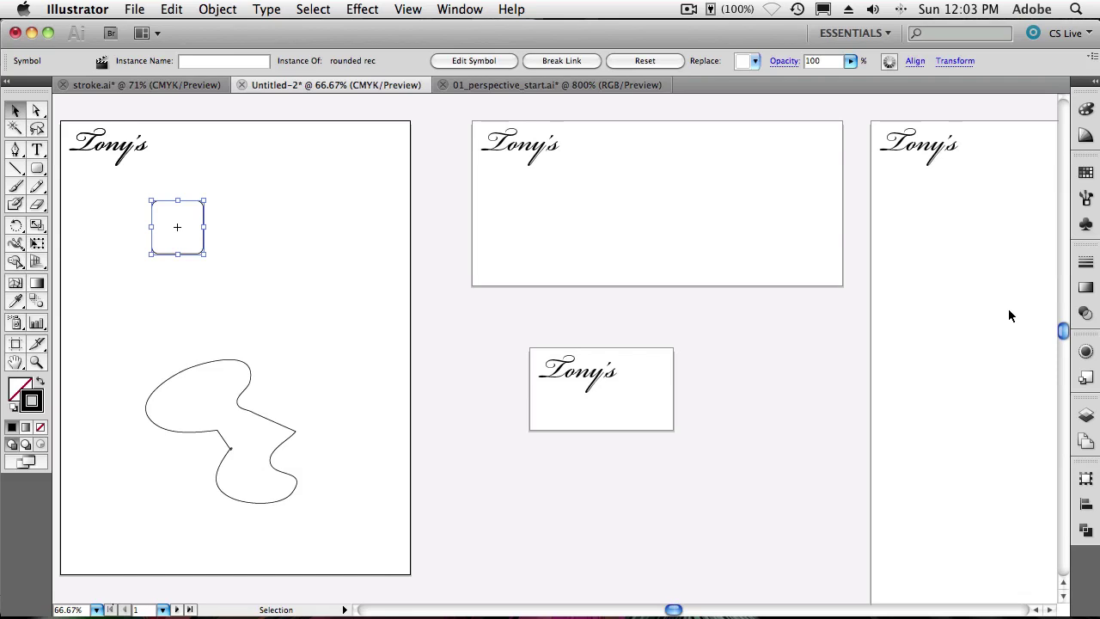
left_click(1084, 441)
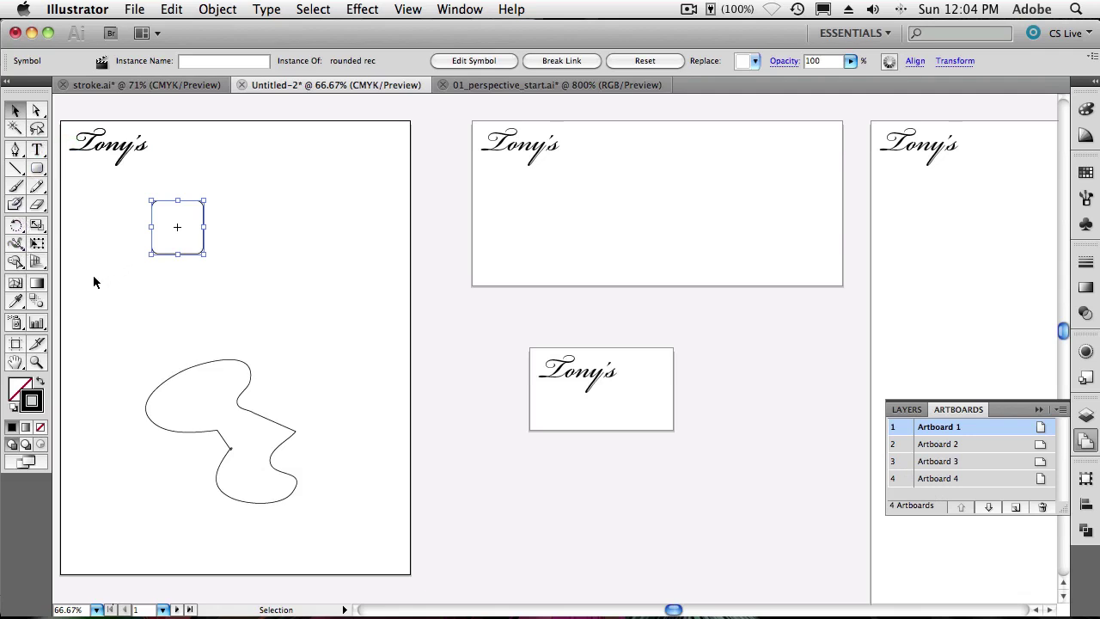
Rename the first artboard to Letterhead.
left_click(16, 347)
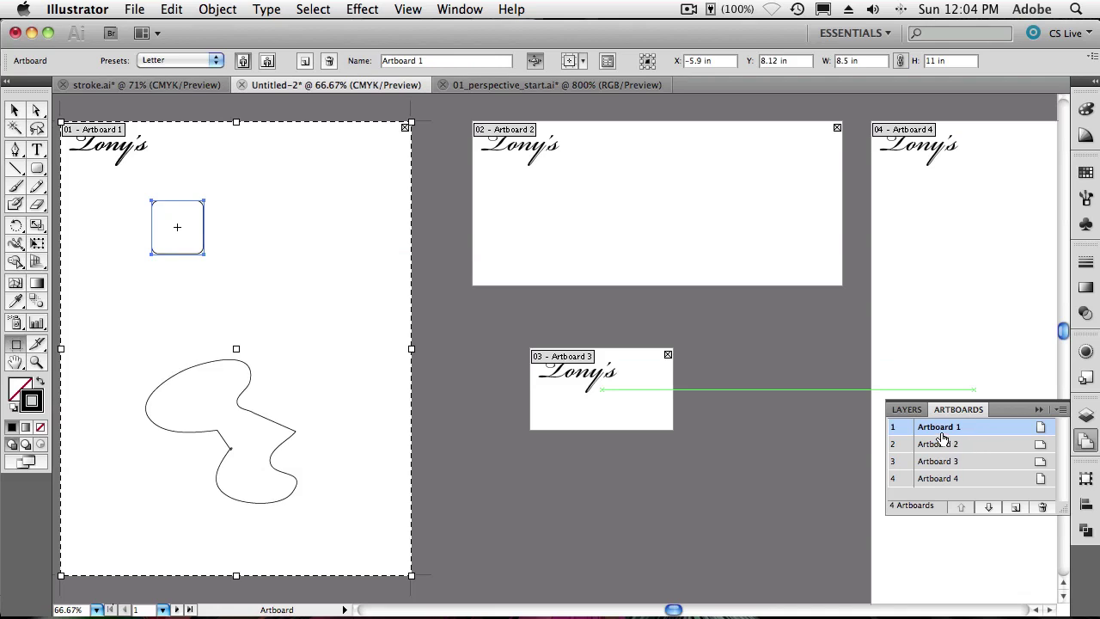
left_click(422, 62)
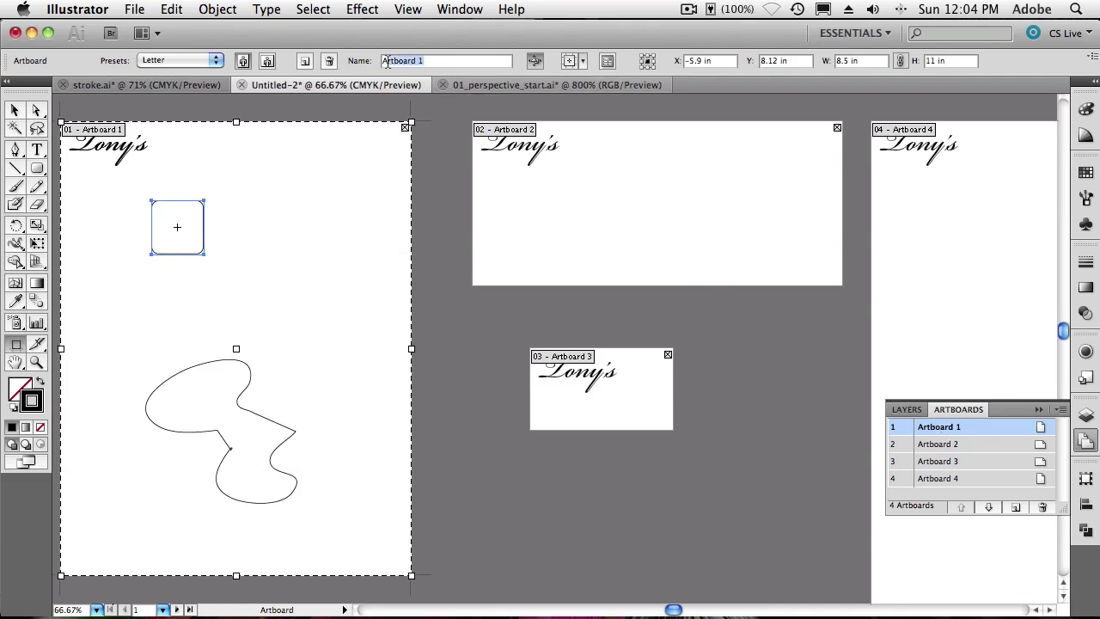
left_click(386, 62)
left_click(434, 62, "shift")
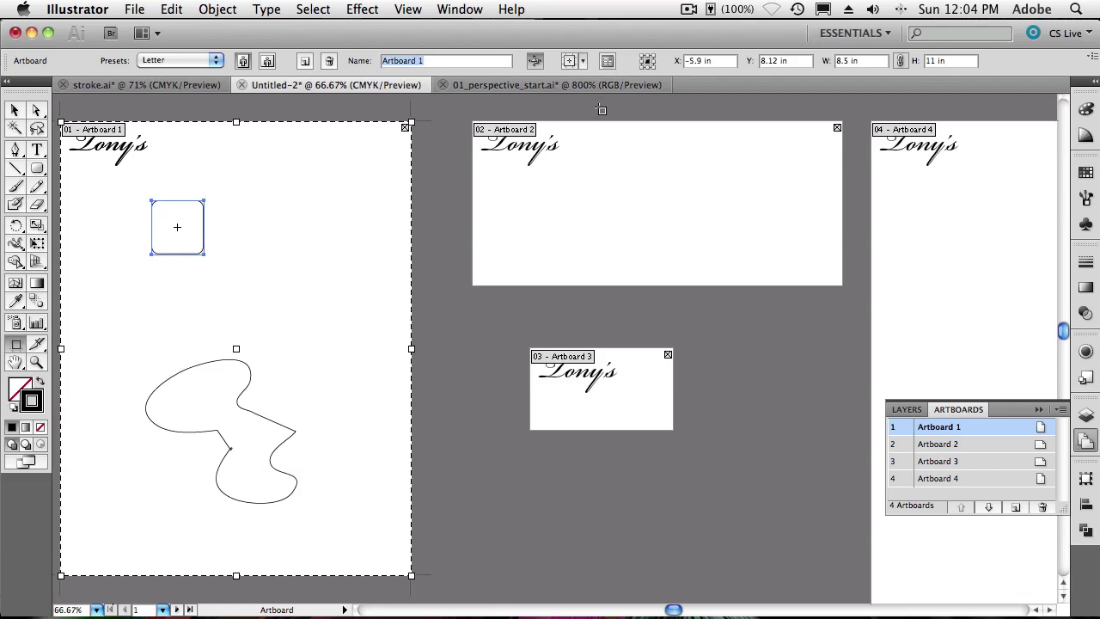
type("Letterhe")
type("ad")
key("Tab")
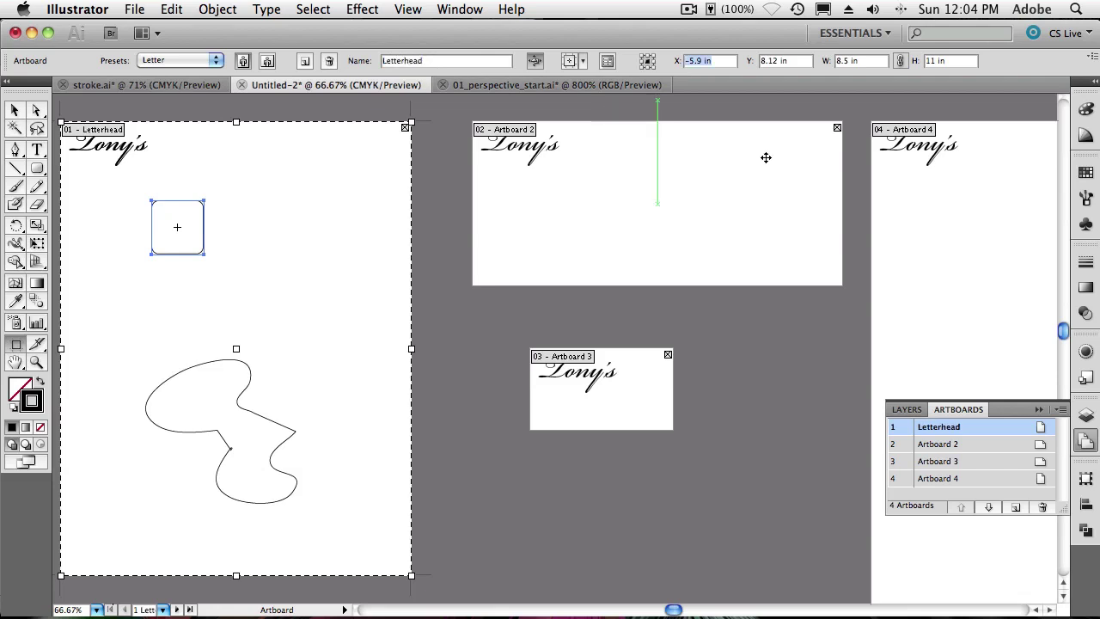
Rename the other three artboards Envelope, Business Card and Flyer.
left_click(604, 254)
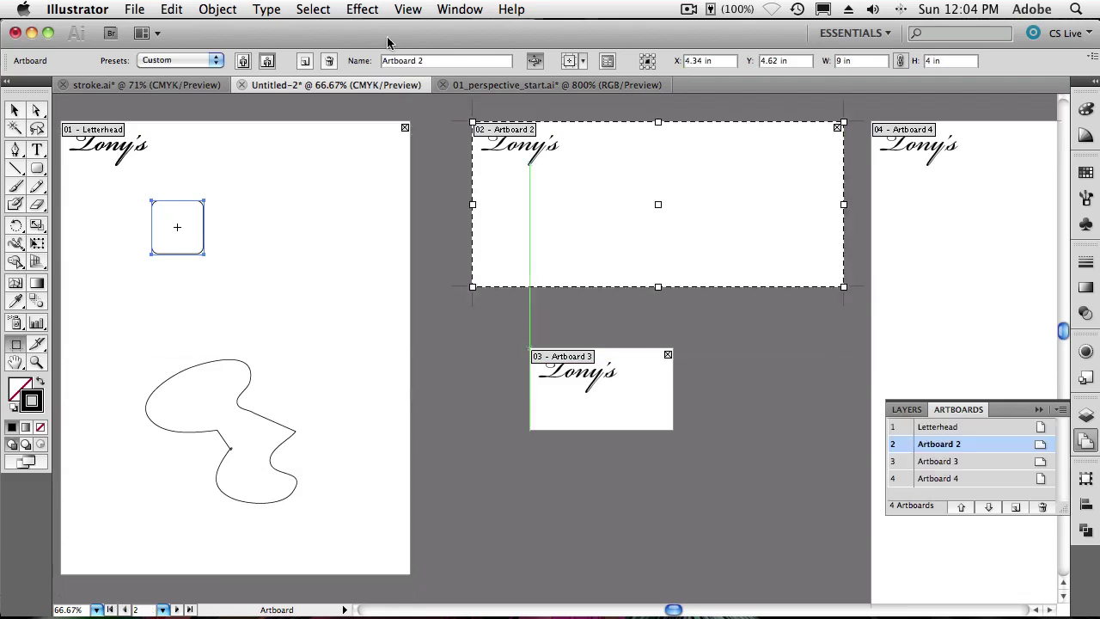
triple_click(415, 61)
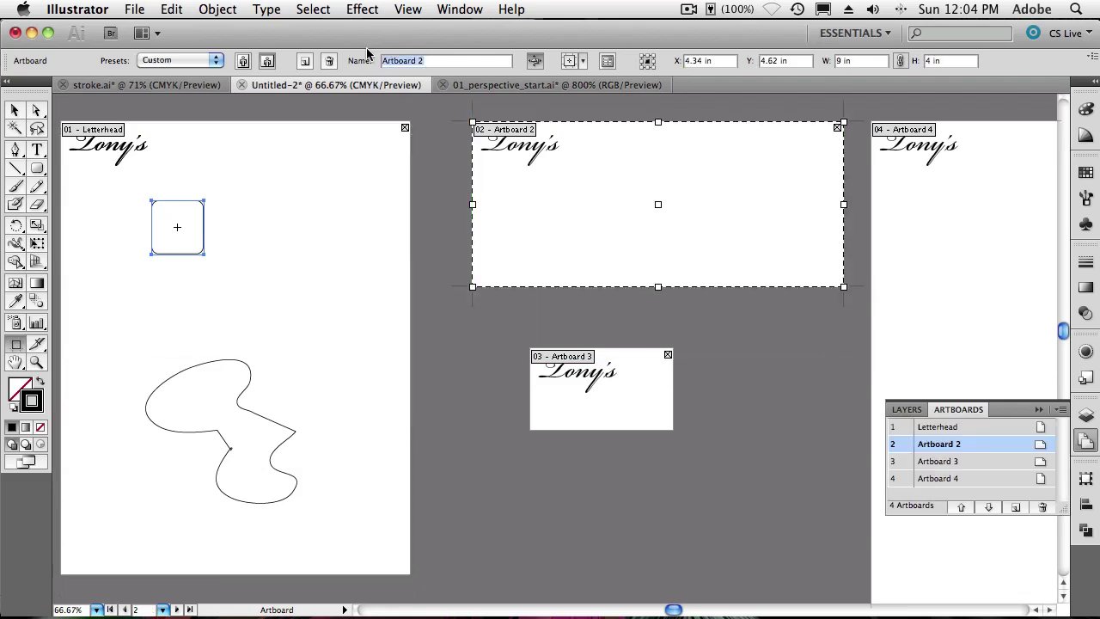
type("B")
left_click(584, 391)
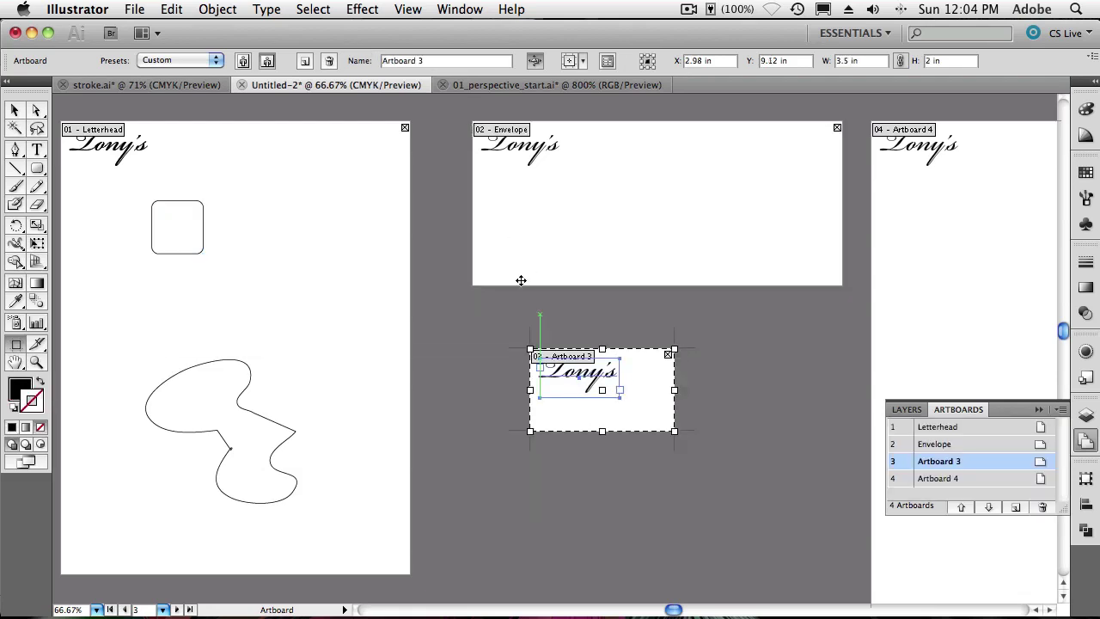
left_click_drag(428, 61, 362, 61)
type("Business Card")
left_click(945, 256)
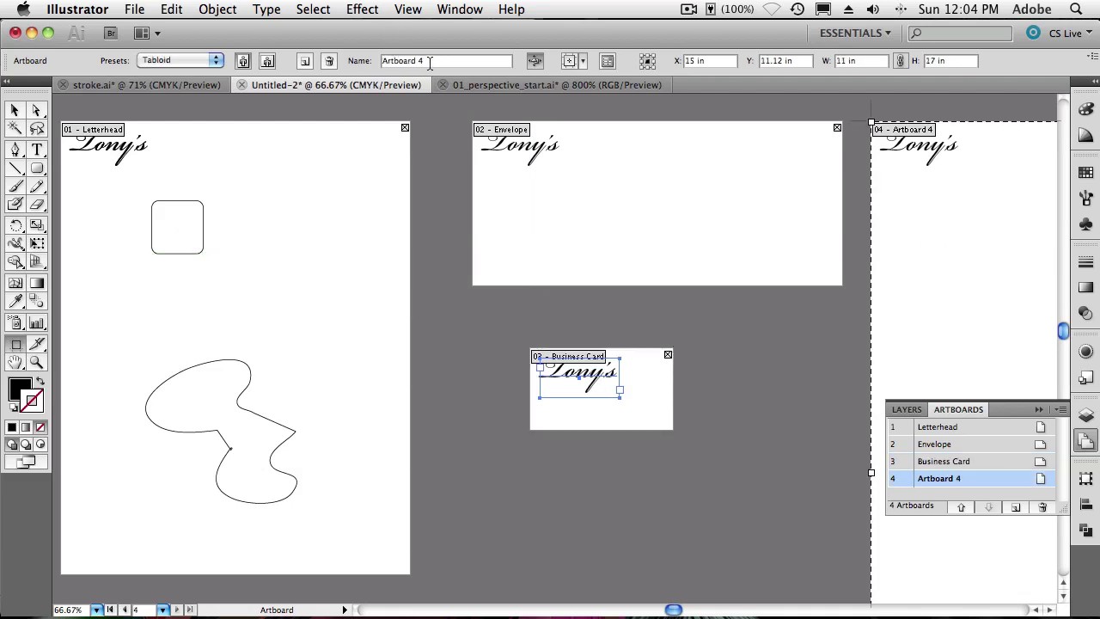
left_click_drag(430, 62, 378, 57)
key("BackSpace")
key("Tab")
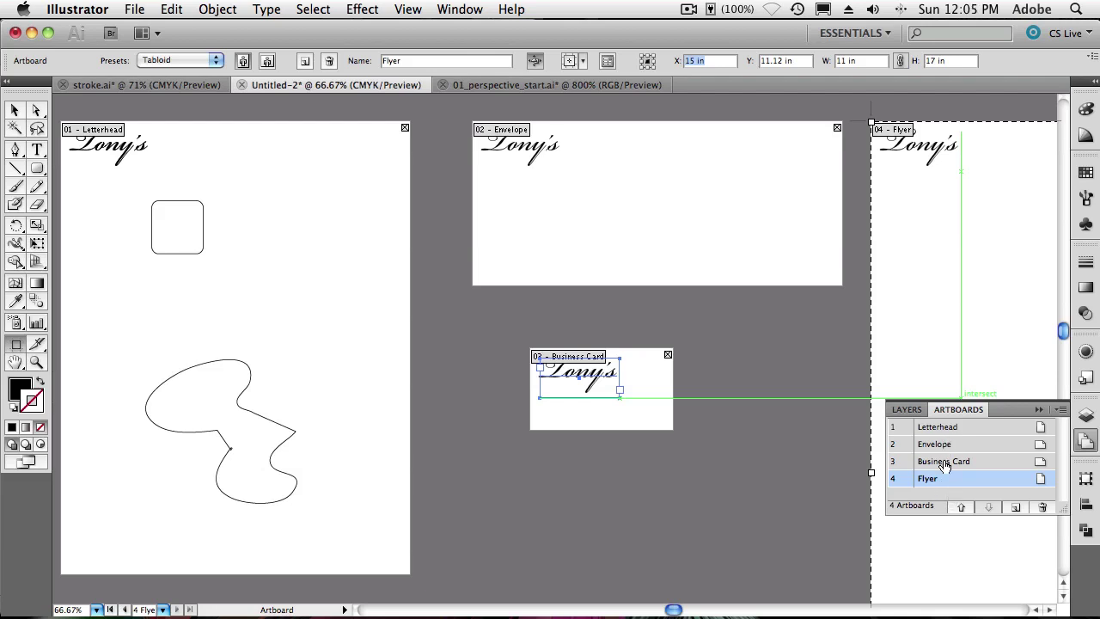
Move Business Card above Envelope in the artboard order, then leave artboard mode.
left_click(946, 462)
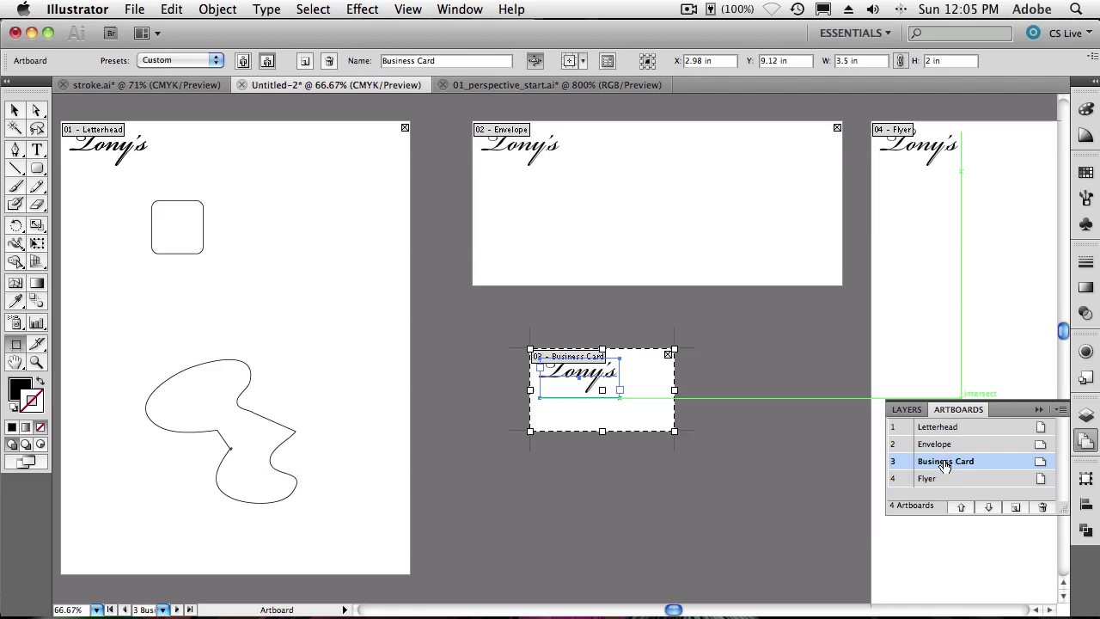
left_click(964, 508)
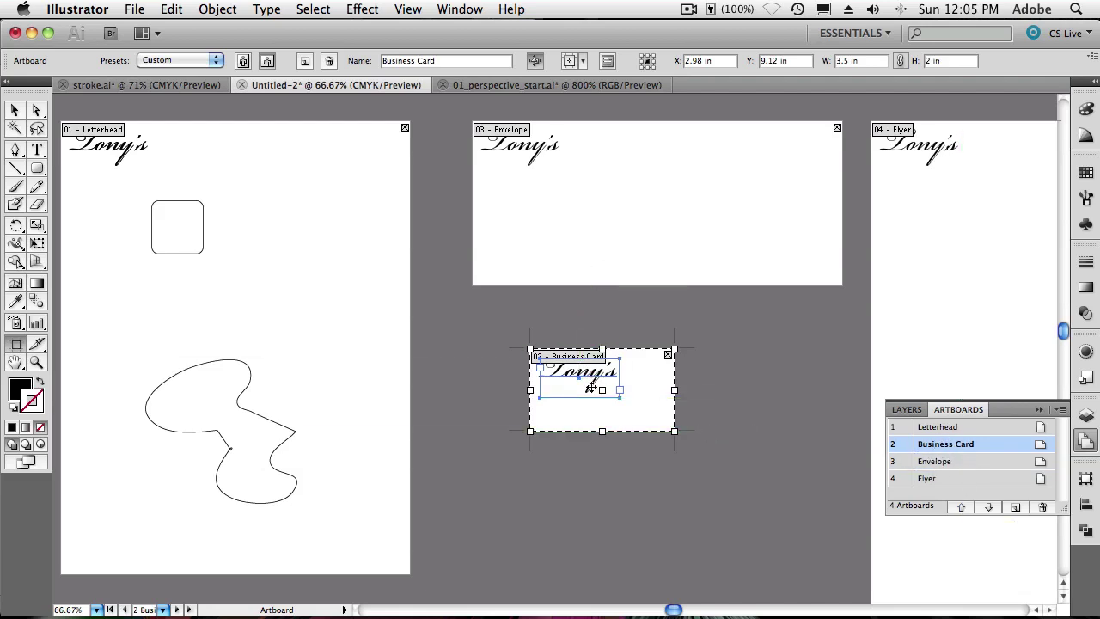
left_click(16, 111)
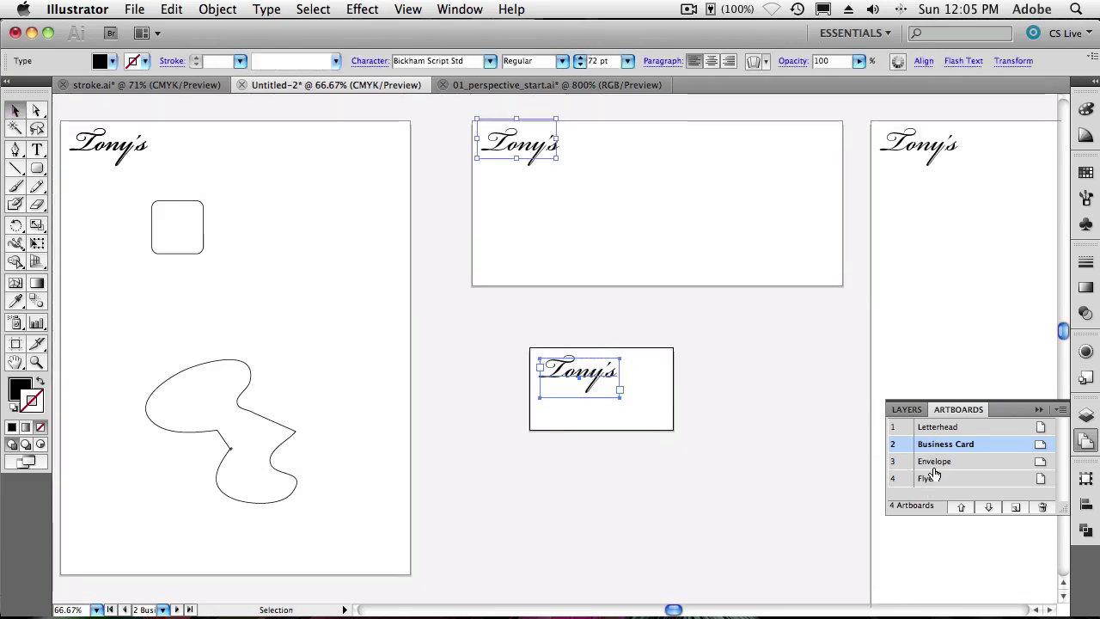
Rearrange the artboards as a Grid by Column with 2 rows.
left_click(1061, 412)
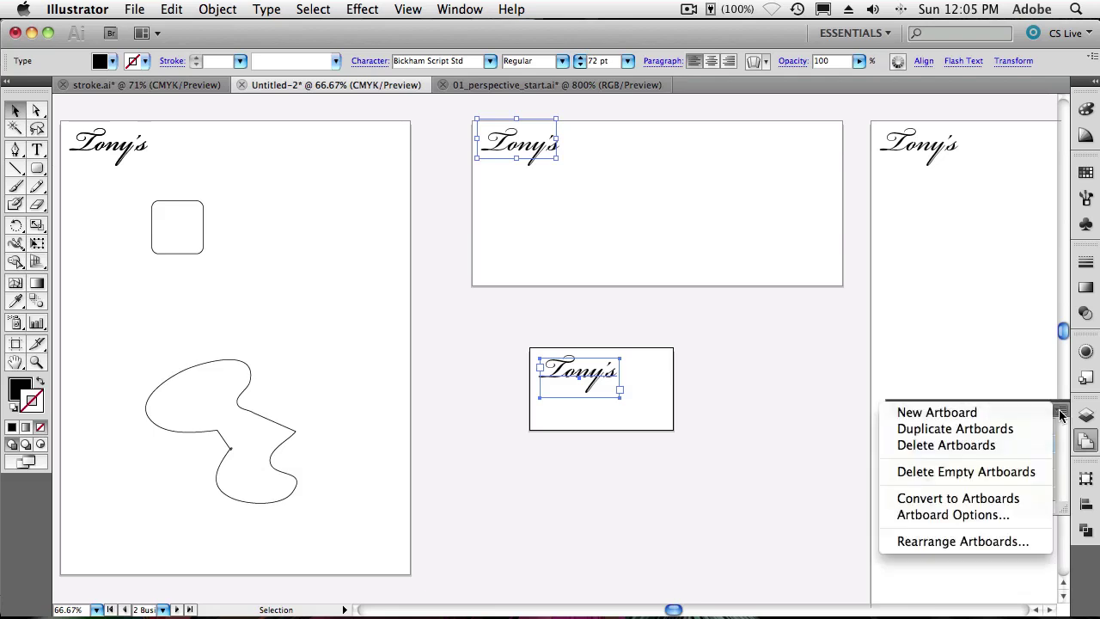
left_click(1006, 542)
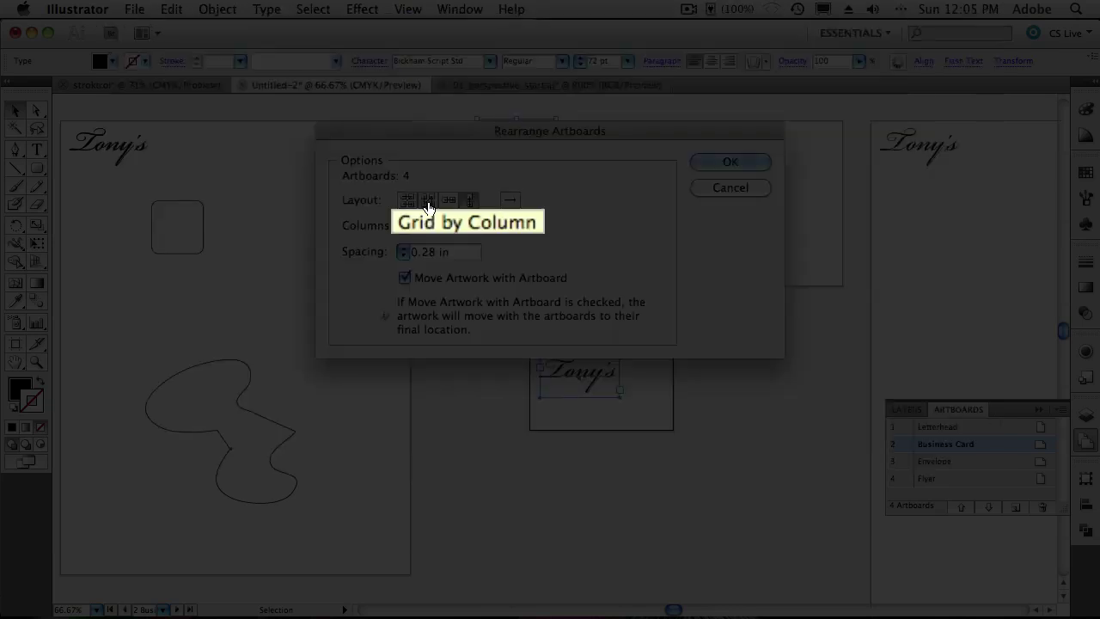
left_click(428, 201)
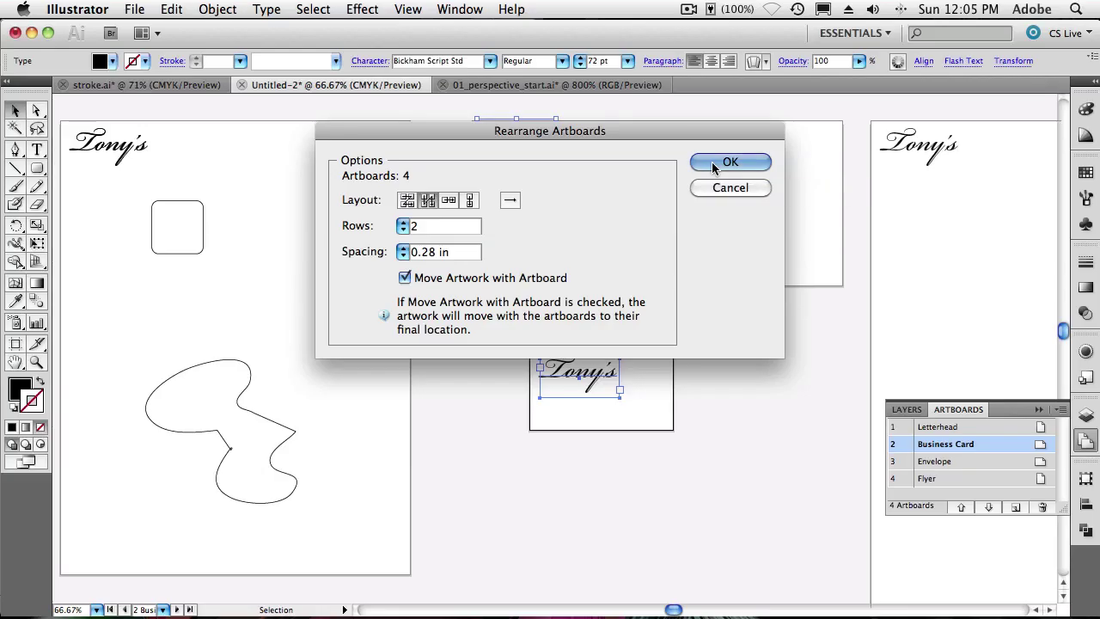
left_click(713, 162)
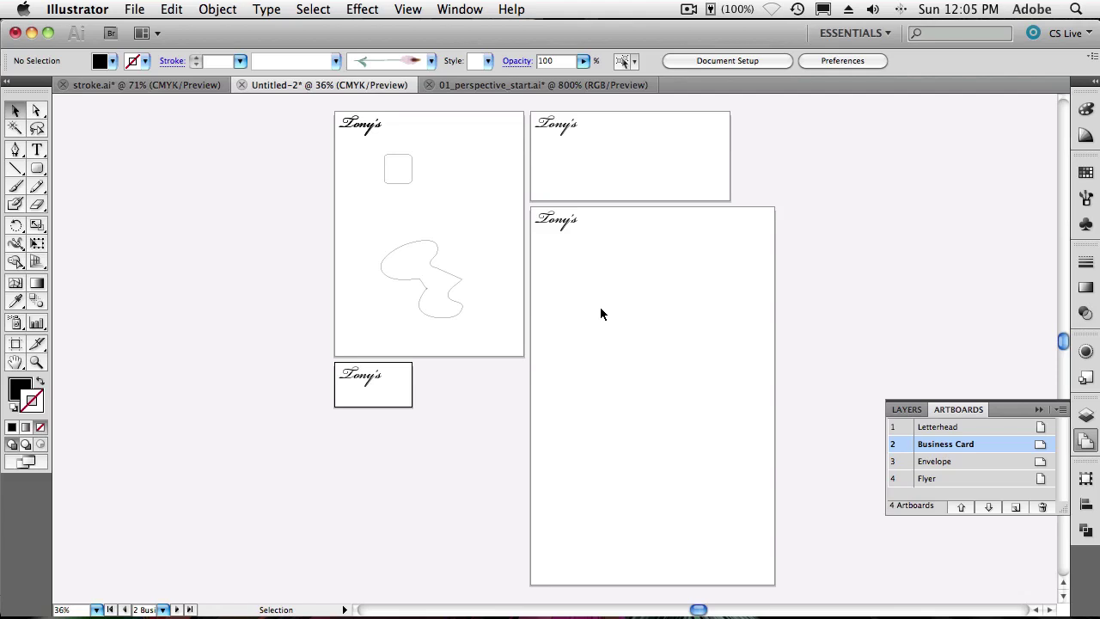
Zoom into the Flyer artboard and select the Art Brush 1 flower brush.
key("z")
left_click_drag(560, 268, 698, 402)
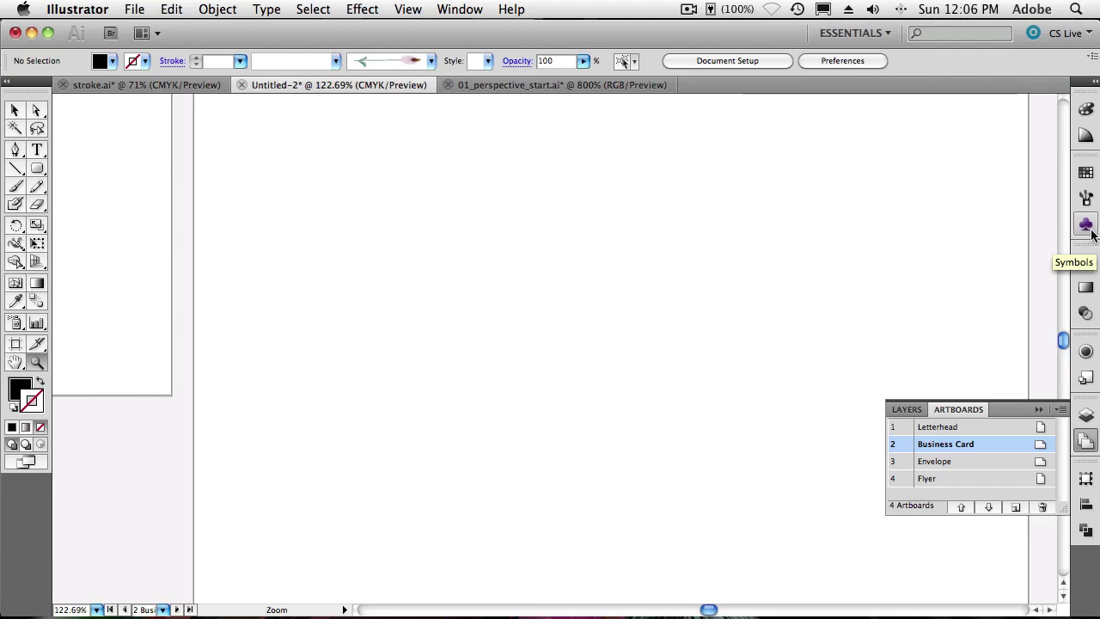
left_click(1086, 200)
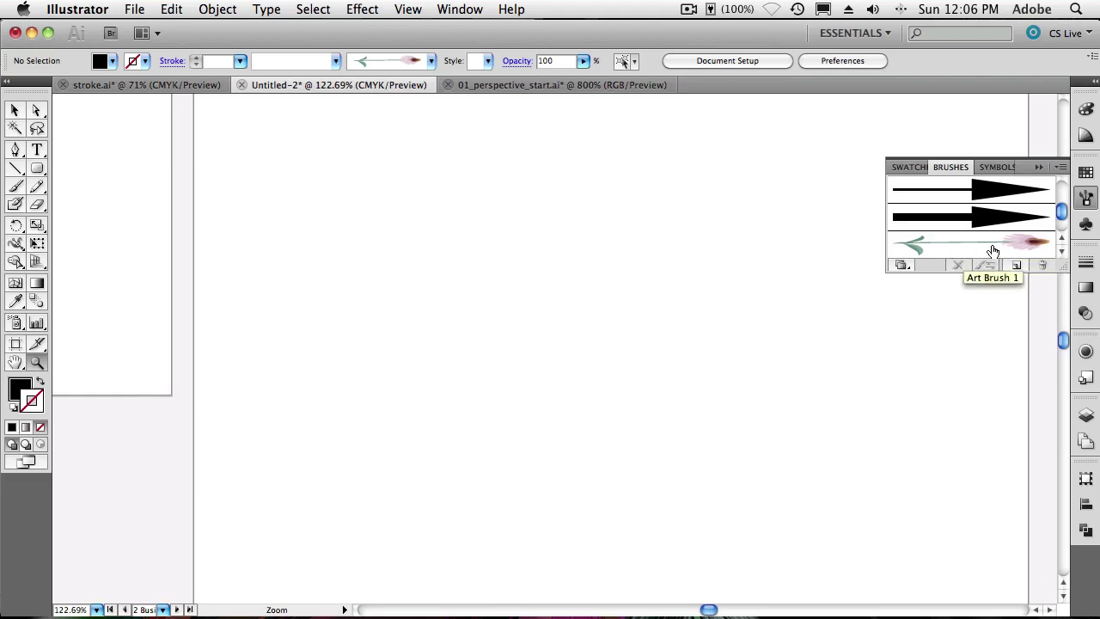
left_click(972, 248)
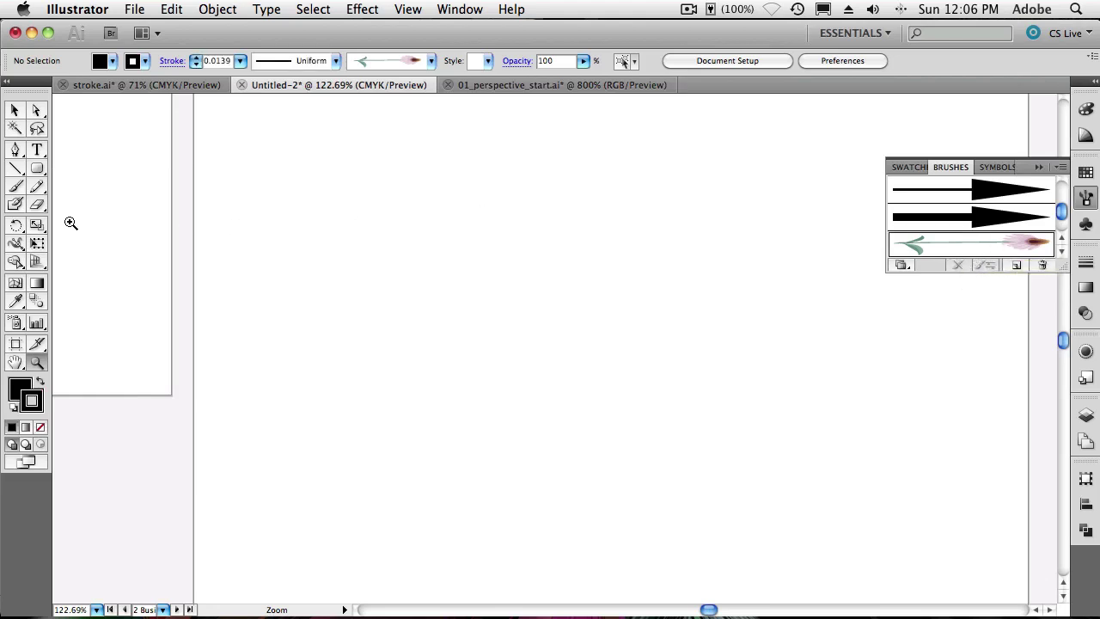
Paint four coneflowers of increasing height with the Paintbrush.
left_click(14, 186)
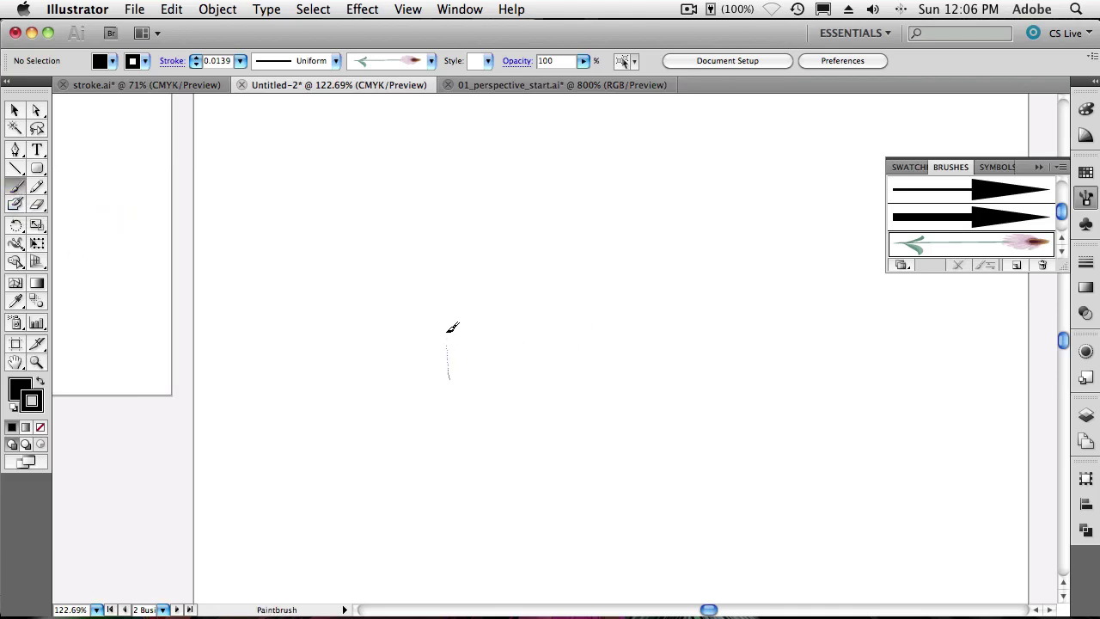
left_click_drag(452, 328, 452, 281)
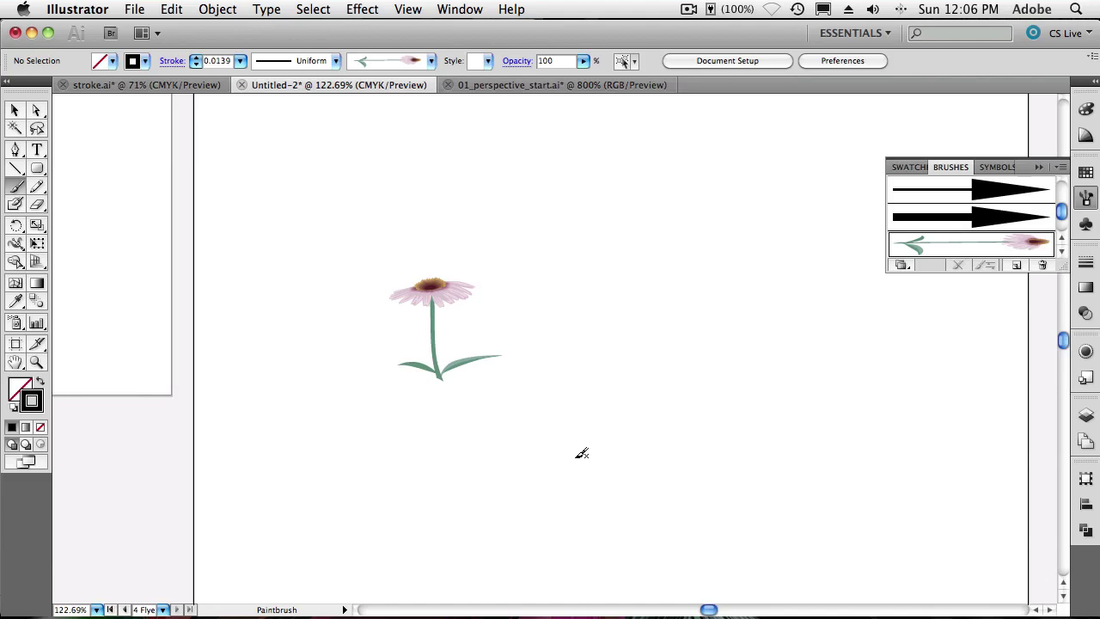
left_click_drag(575, 301, 577, 302)
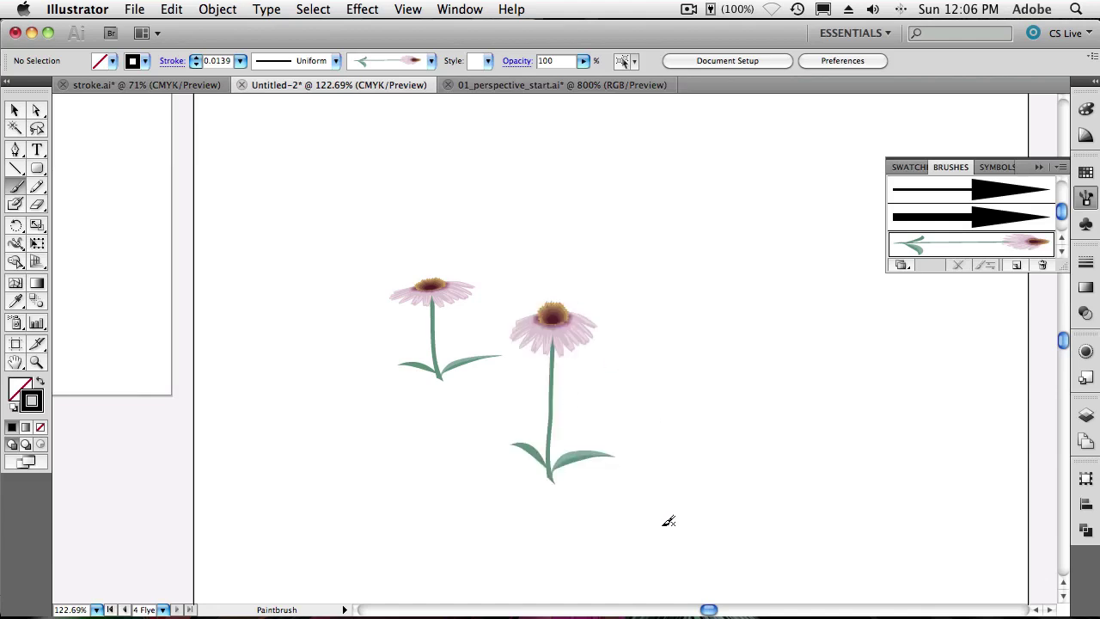
left_click_drag(676, 391, 673, 147)
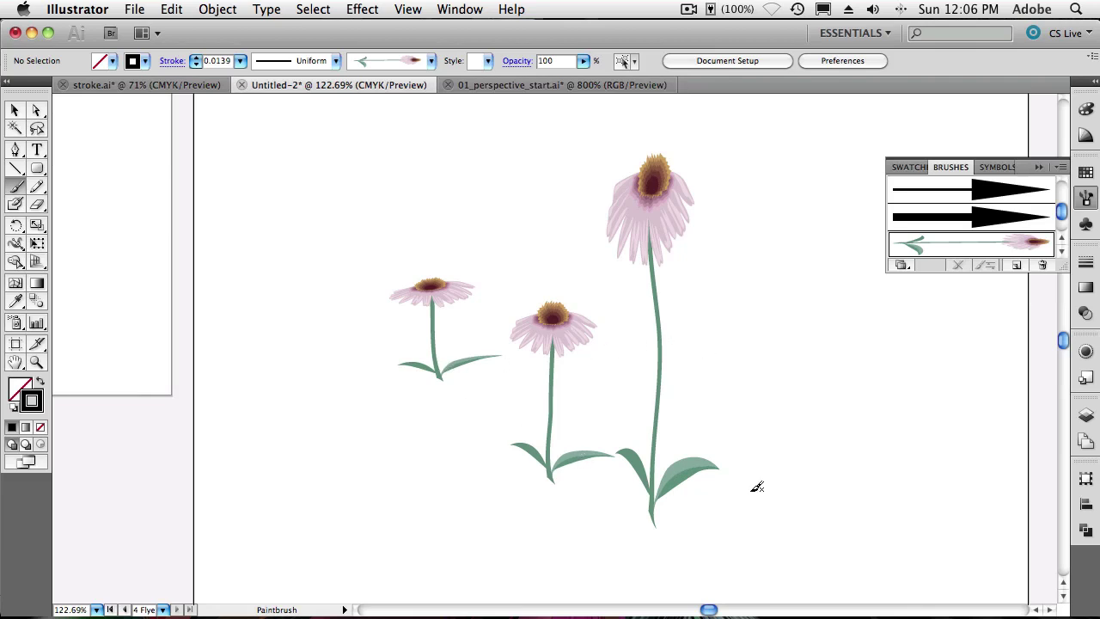
left_click_drag(755, 560, 775, 285)
left_click_drag(778, 152, 784, 136)
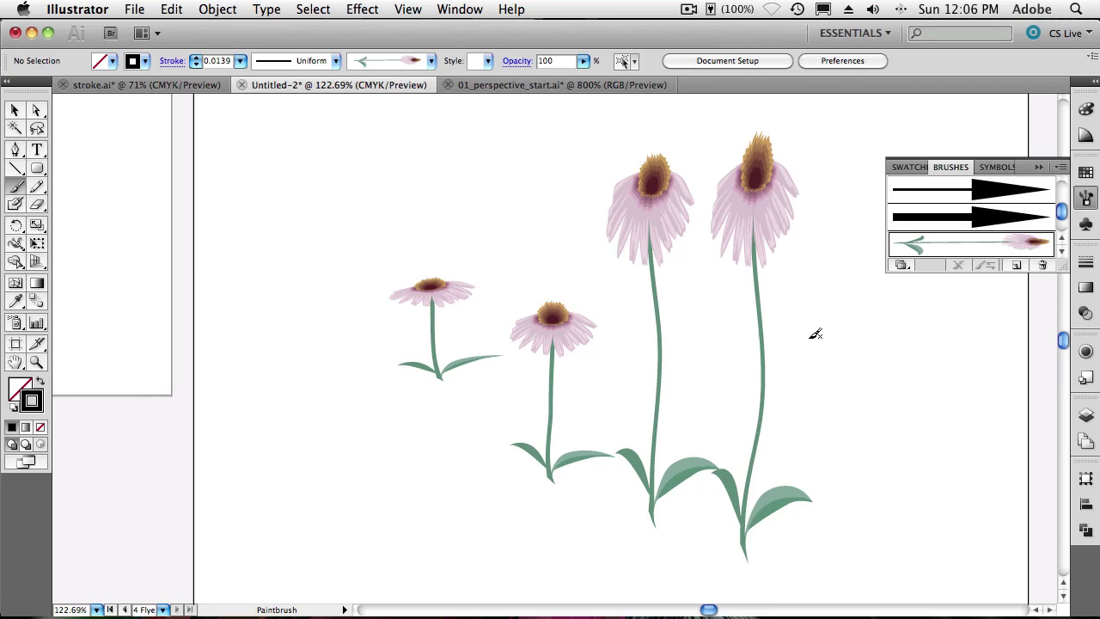
Set Art Brush 1 to Stretch Between Guides, top guide below the head, and apply to existing flowers.
double_click(948, 247)
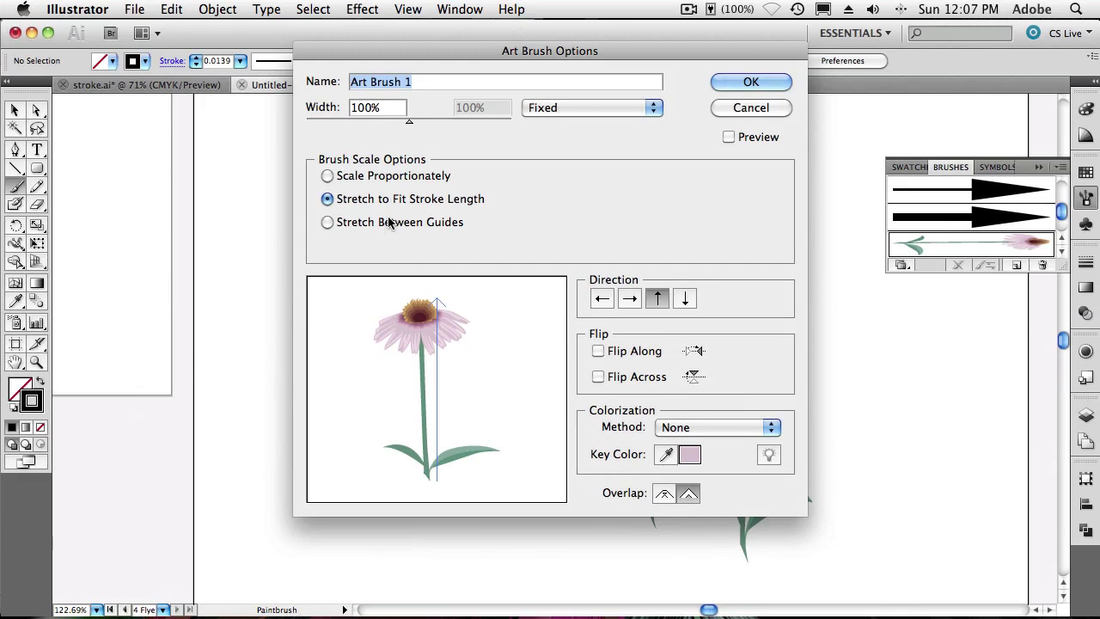
left_click(388, 221)
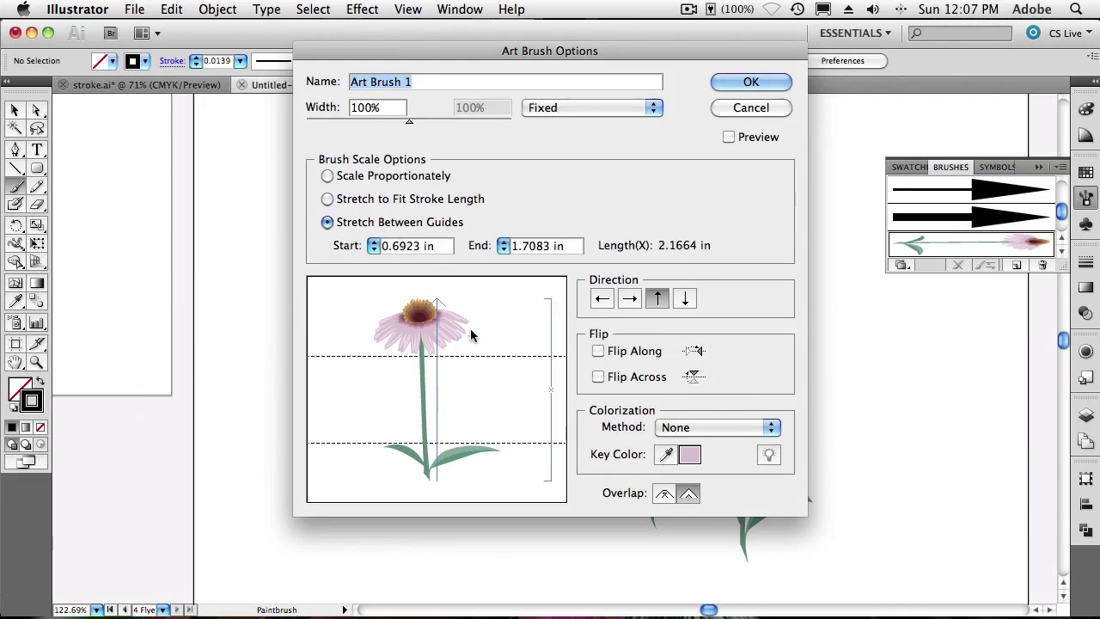
mouse_move(465, 355)
left_mouse_down()
mouse_move(471, 391)
mouse_move(469, 360)
left_mouse_up()
left_click(751, 83)
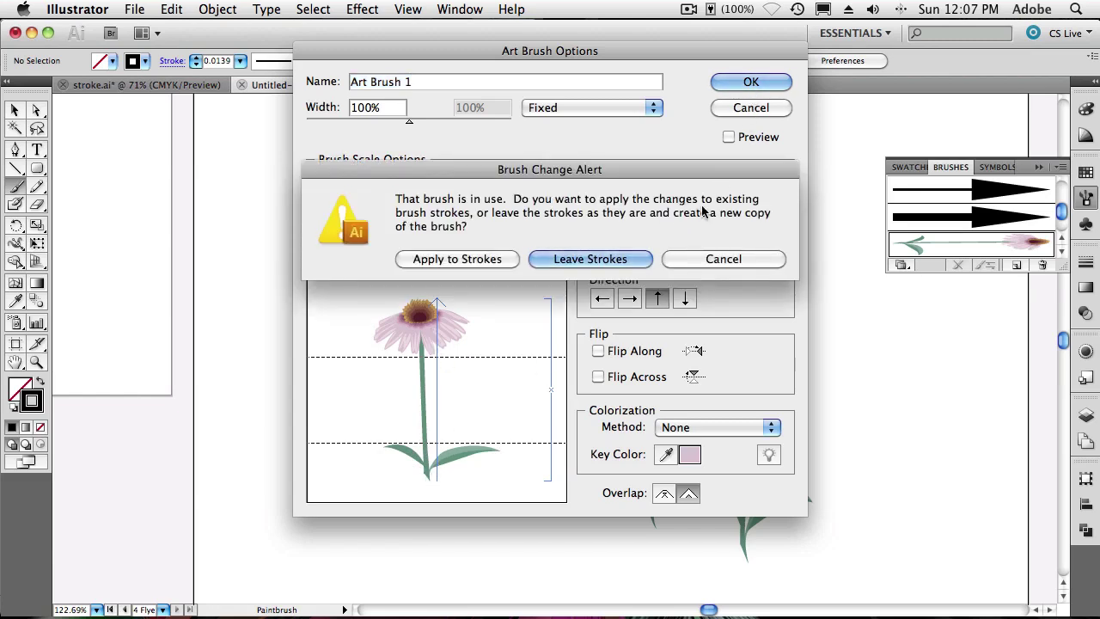
left_click(474, 260)
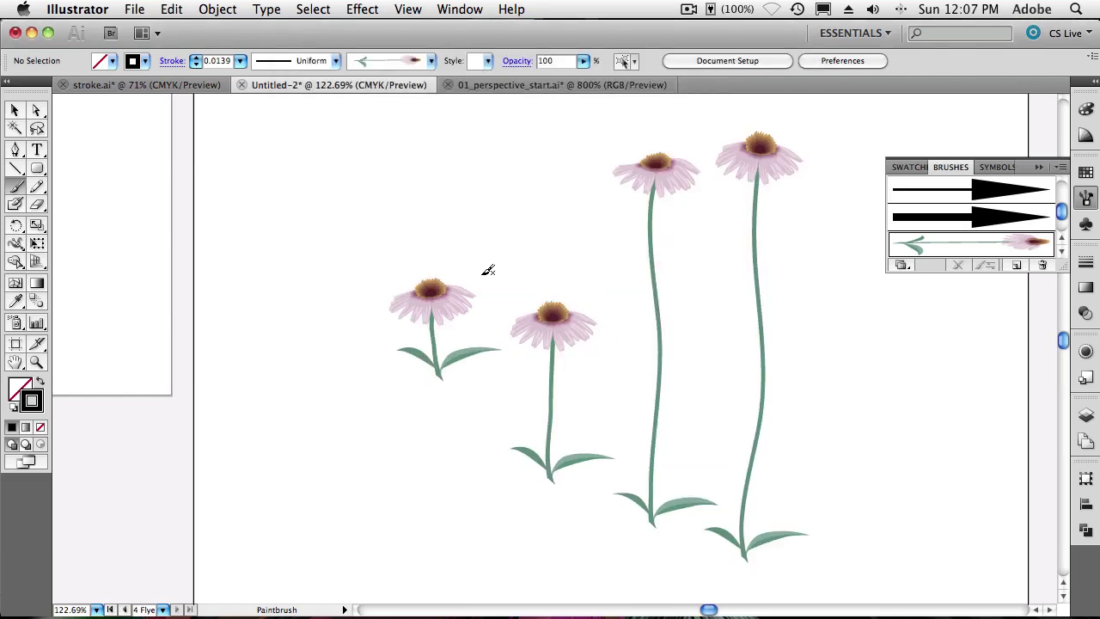
Paint six more coneflowers of varied heights across the middle of the flyer.
left_click_drag(320, 490, 326, 266)
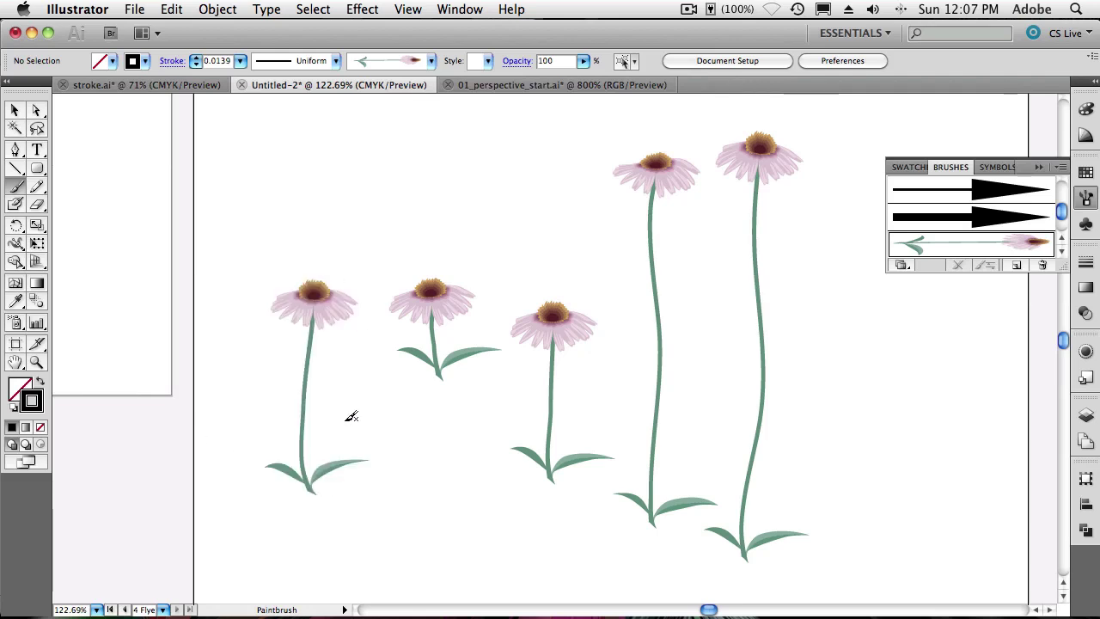
left_click_drag(393, 531, 397, 494)
left_click_drag(450, 161, 450, 160)
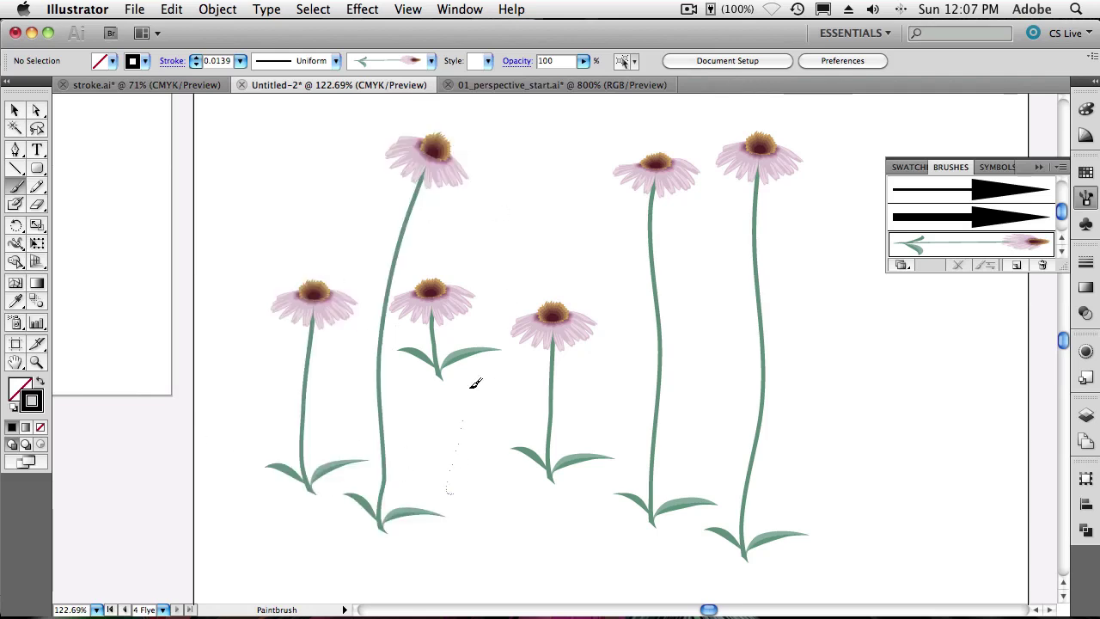
left_click_drag(464, 487, 551, 169)
left_click_drag(524, 516, 524, 475)
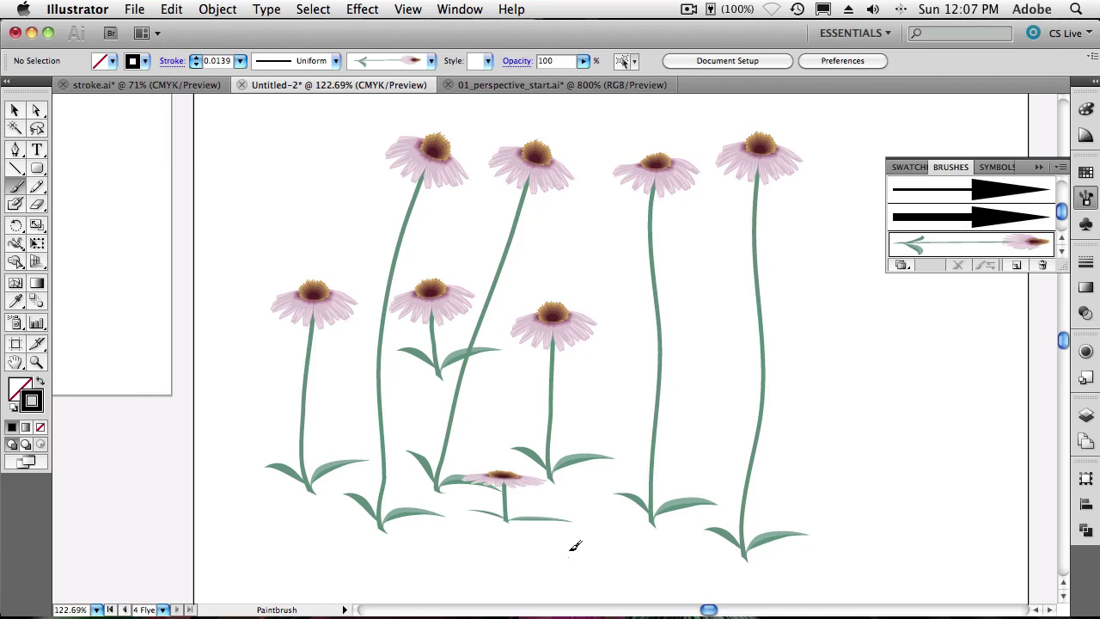
left_click_drag(573, 542, 619, 147)
left_click_drag(608, 569, 669, 465)
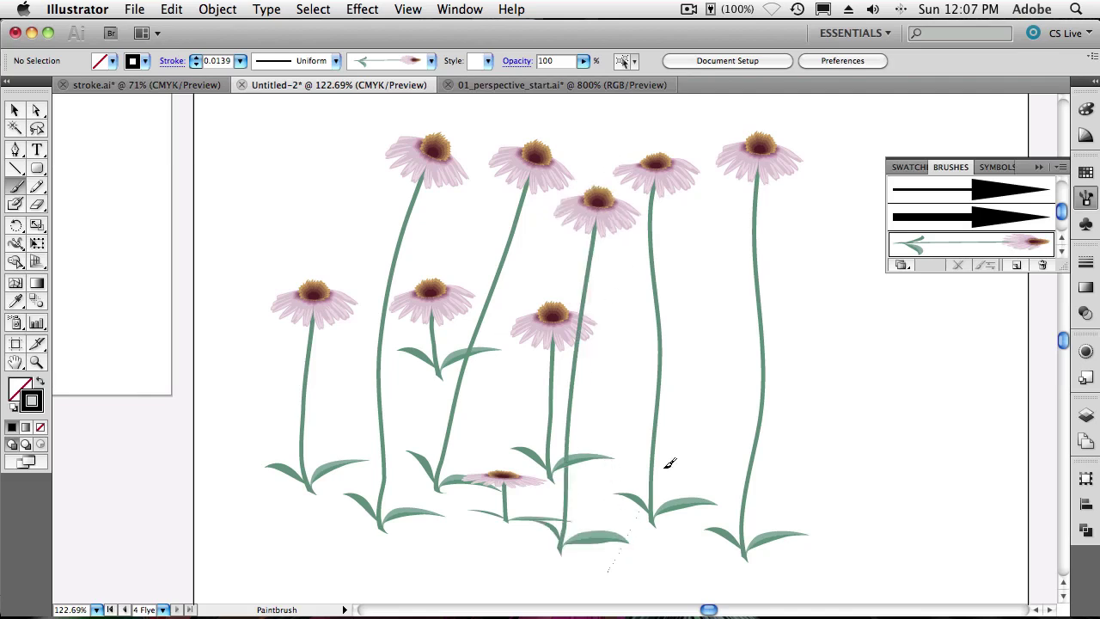
left_click_drag(854, 140, 851, 98)
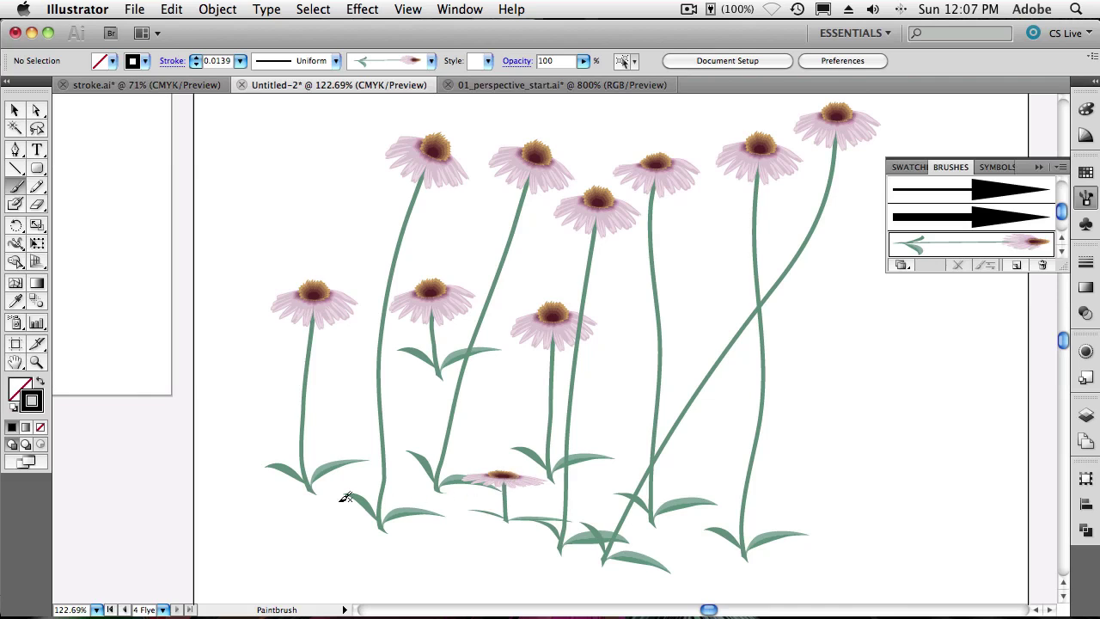
Add several tall coneflowers in the far-left group, one reaching the top.
mouse_move(251, 536)
left_mouse_down()
mouse_move(226, 250)
mouse_move(245, 127)
left_mouse_up()
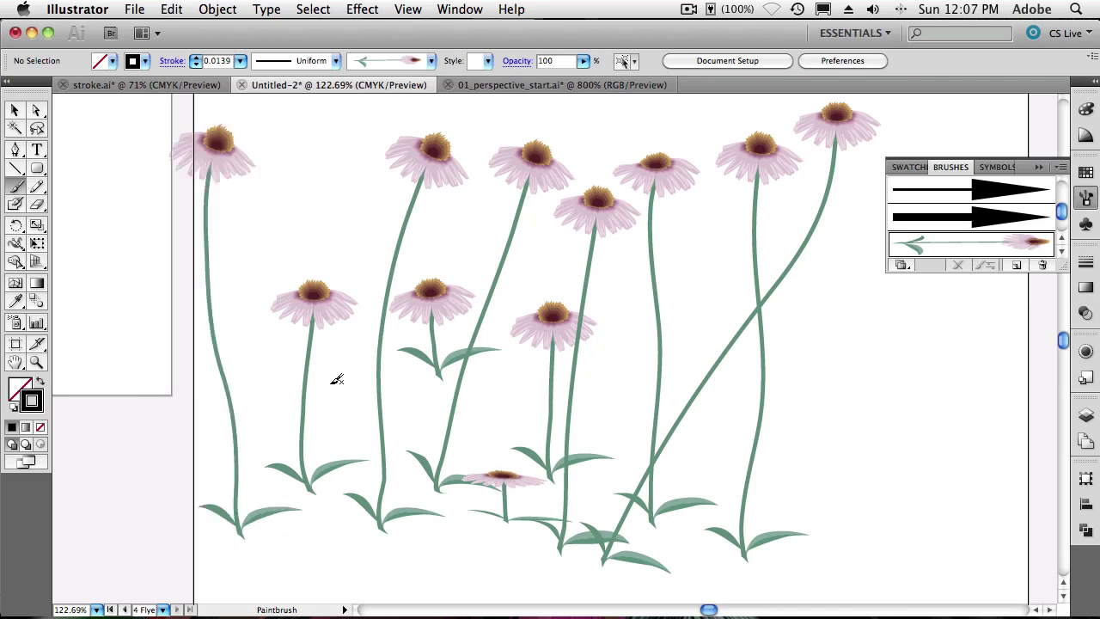
left_click_drag(258, 451, 278, 179)
left_click_drag(337, 420, 355, 200)
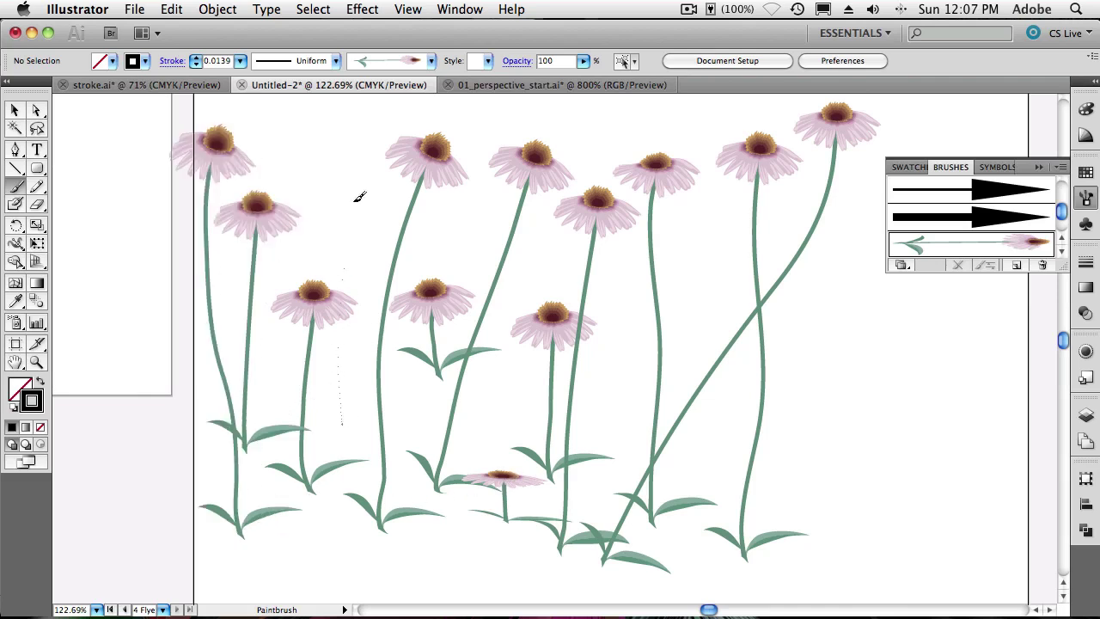
left_click_drag(423, 445, 563, 104)
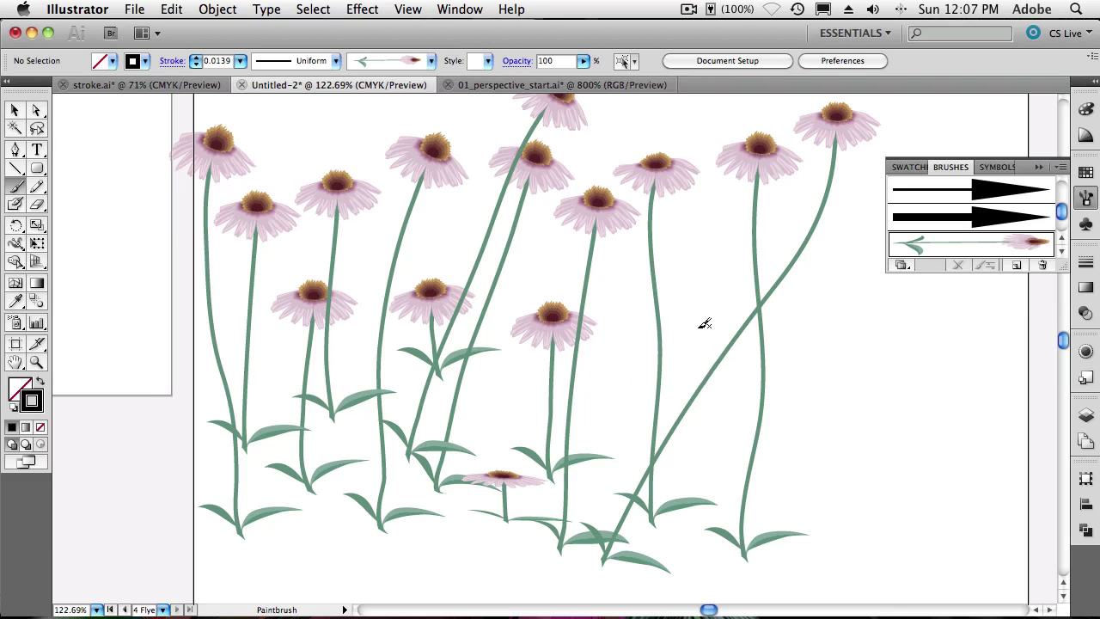
Switch to the 01_perspective_start.ai document showing the dashed arrow sign.
left_click(522, 86)
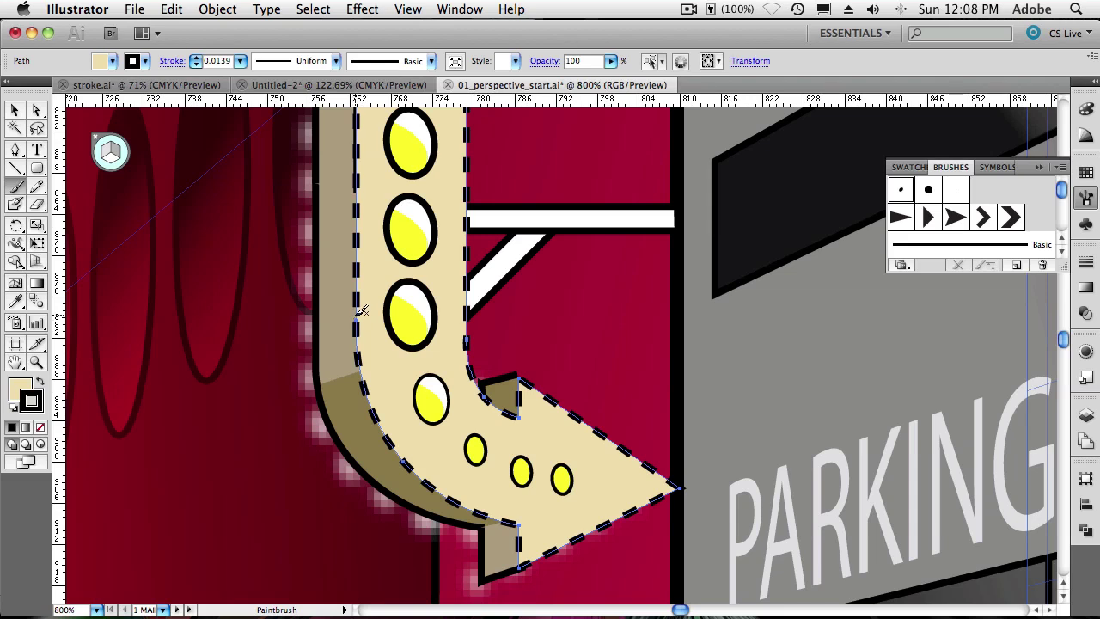
Select the arrow and set its dashed stroke to align dashes to corners and path ends.
key("v")
left_click(15, 111)
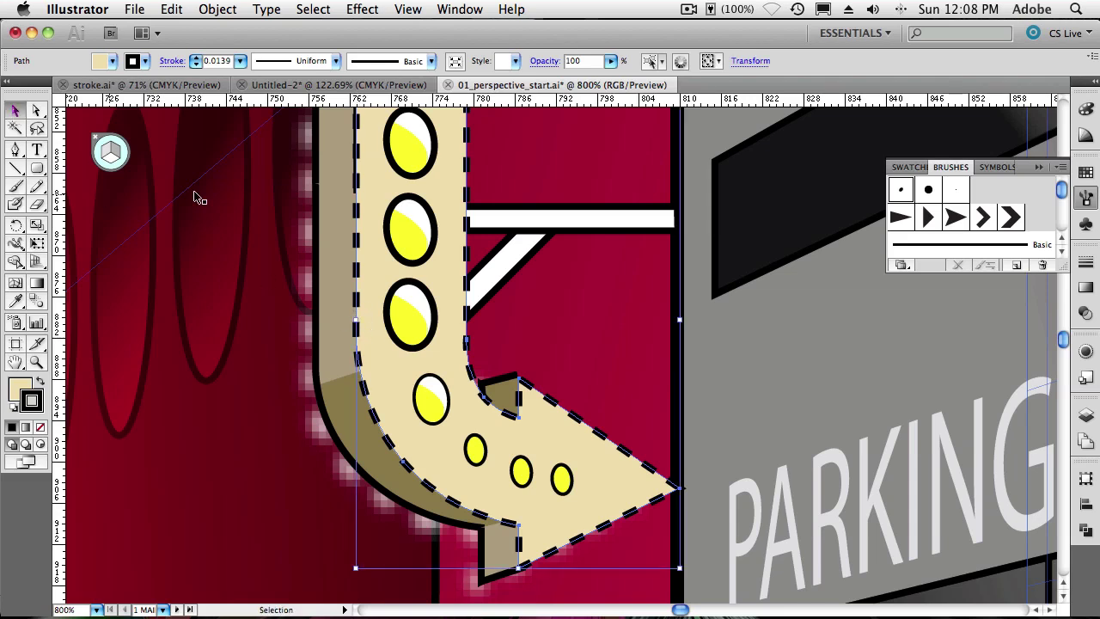
left_click(1086, 263)
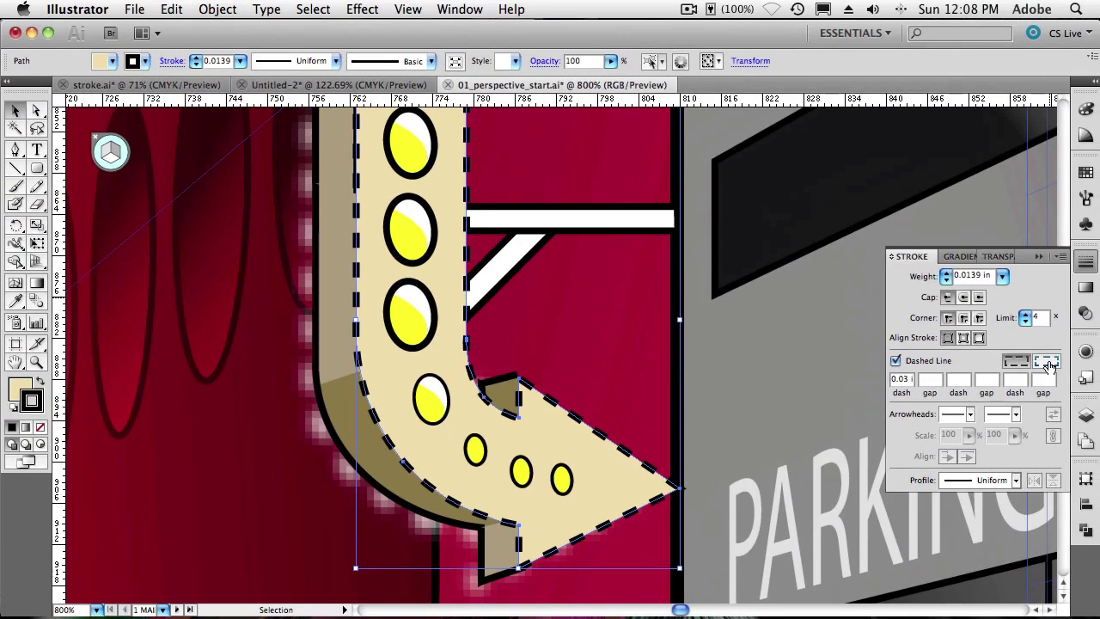
left_click(1049, 365)
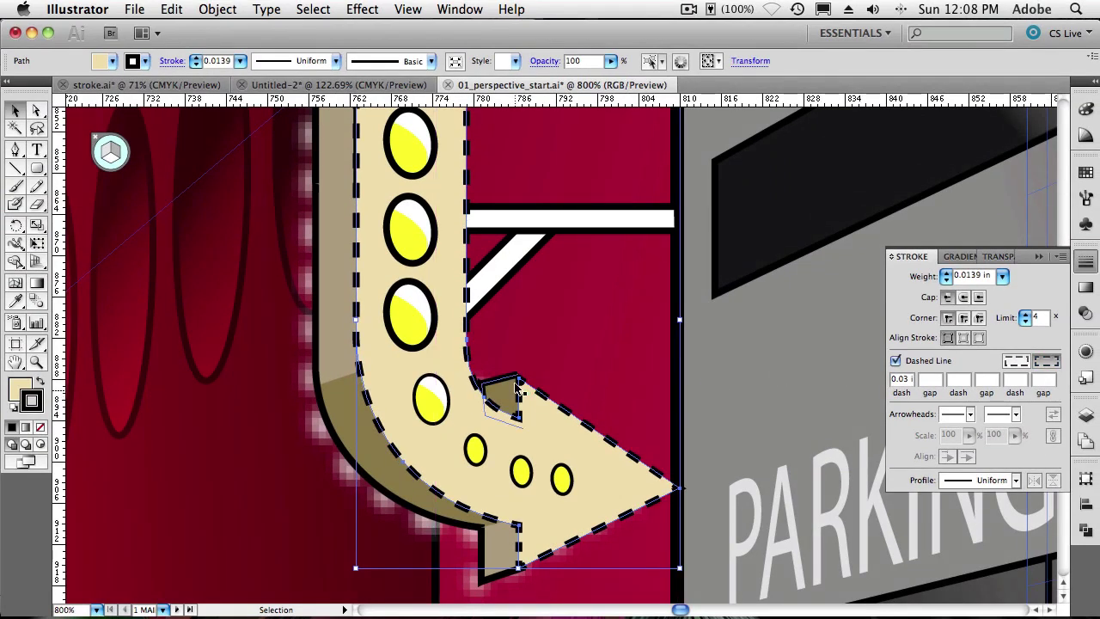